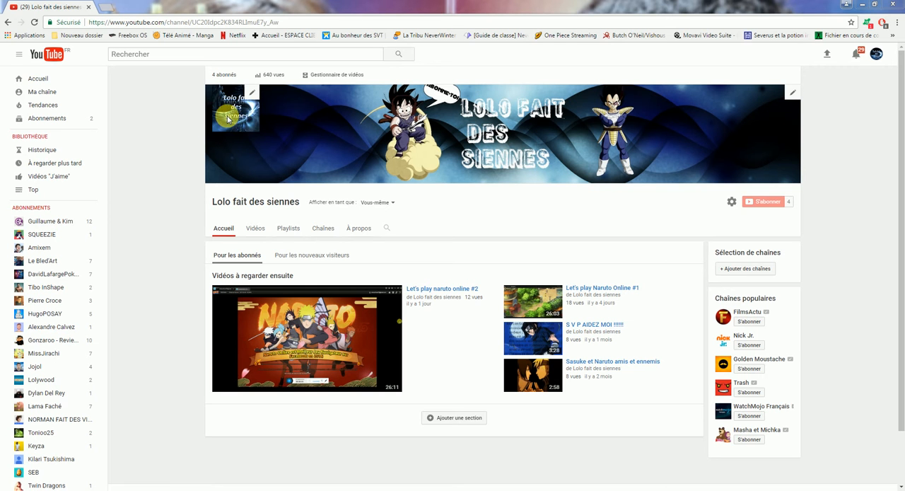
# Go to pixlr.com in a new browser tab and launch the Pixlr Express web application.
pyautogui.click(108, 9)
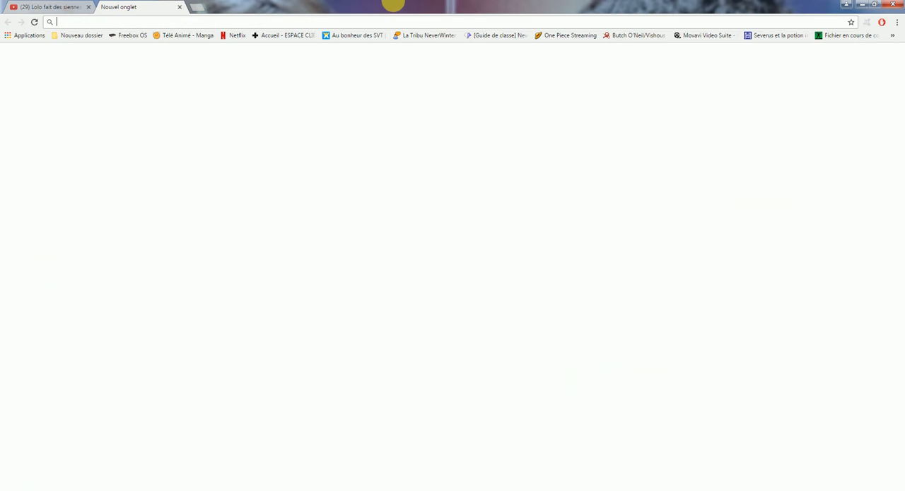
pyautogui.write('pi')
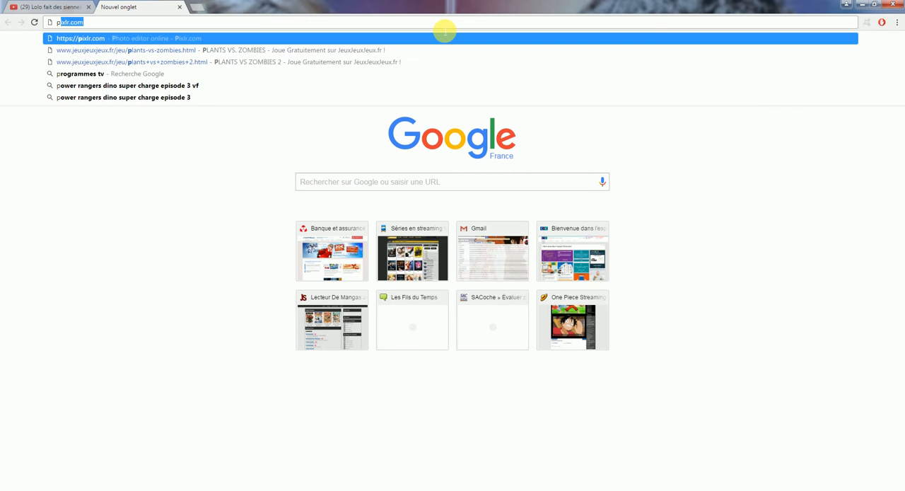
pyautogui.write('xlr')
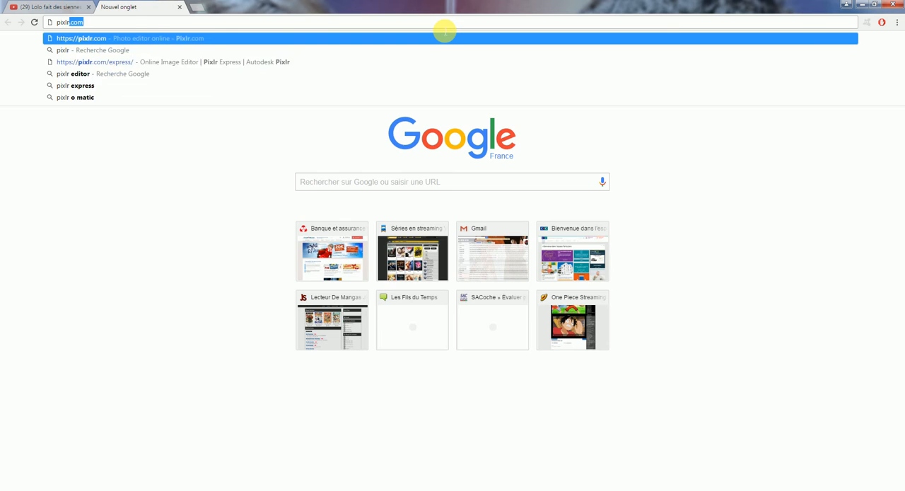
pyautogui.press('Return')
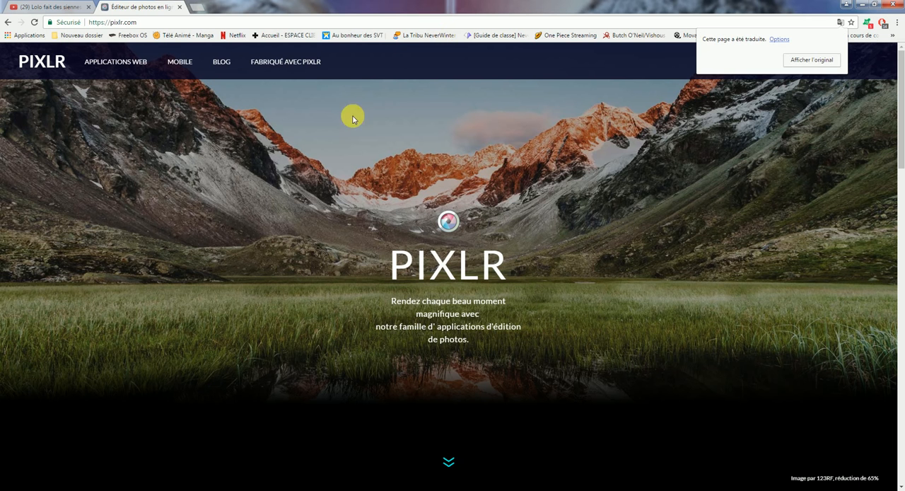
pyautogui.click(449, 465)
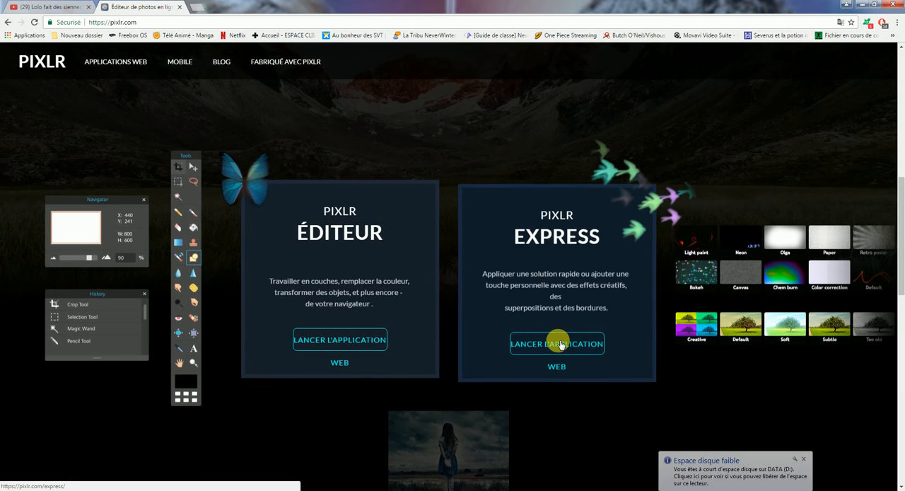
pyautogui.click(558, 342)
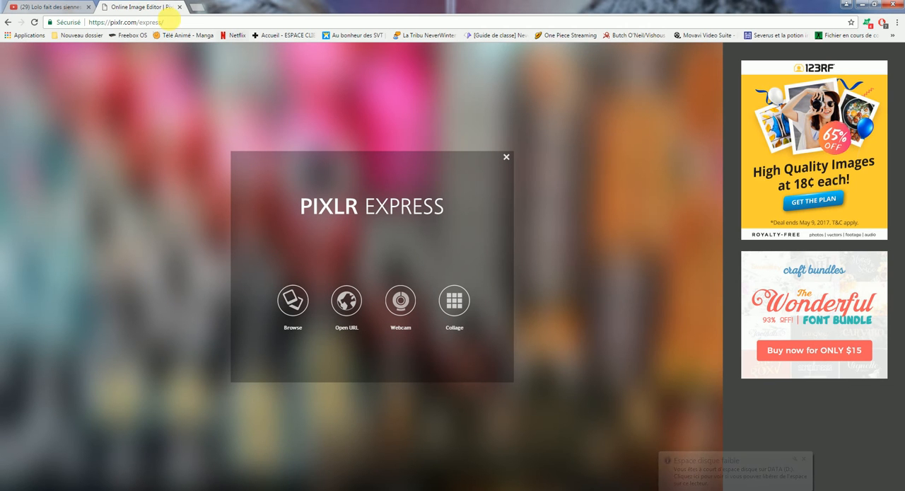
# Search Google Images for "fond bleu 2560x1440 jpg" in a new browser tab.
pyautogui.click(200, 7)
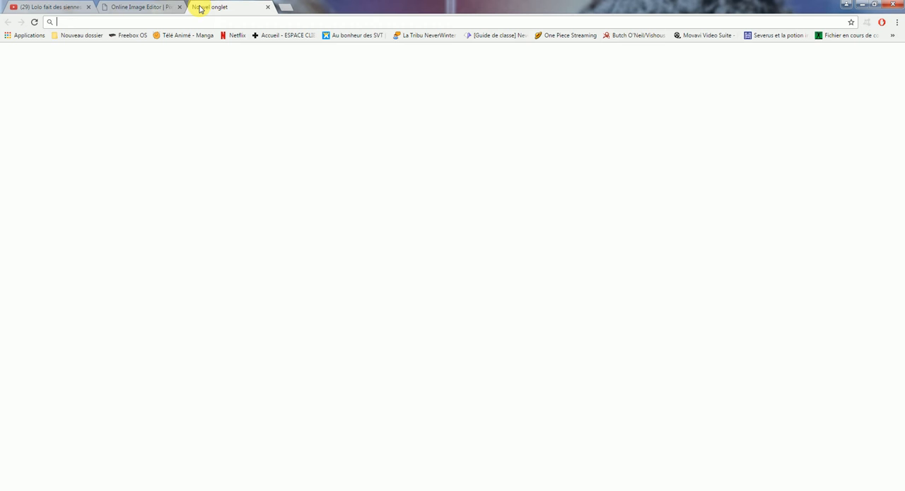
pyautogui.write('fo')
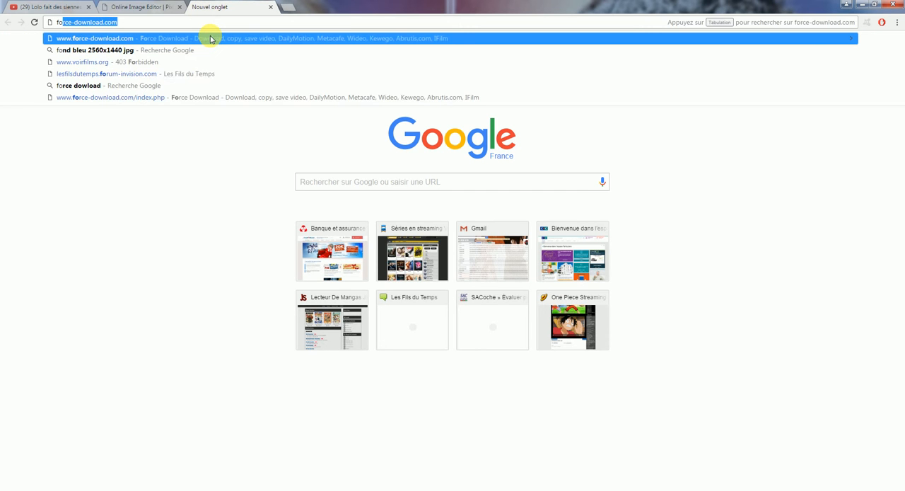
pyautogui.write('nd')
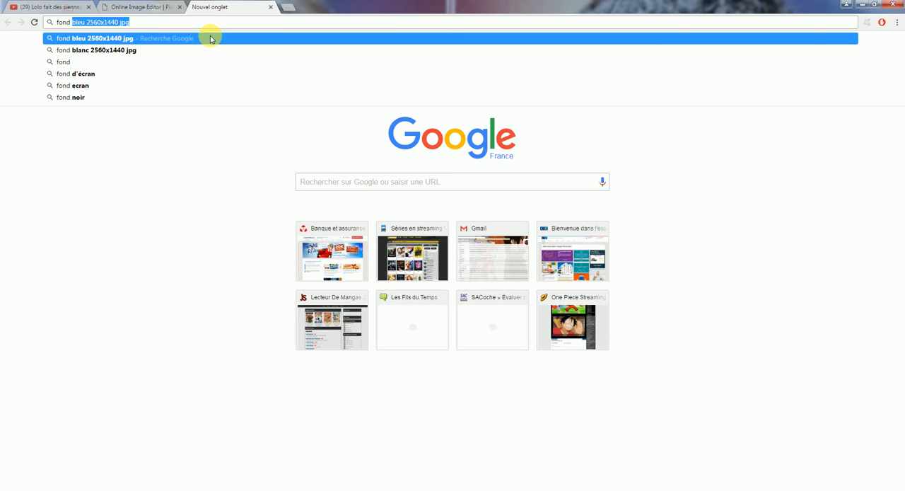
pyautogui.click(210, 39)
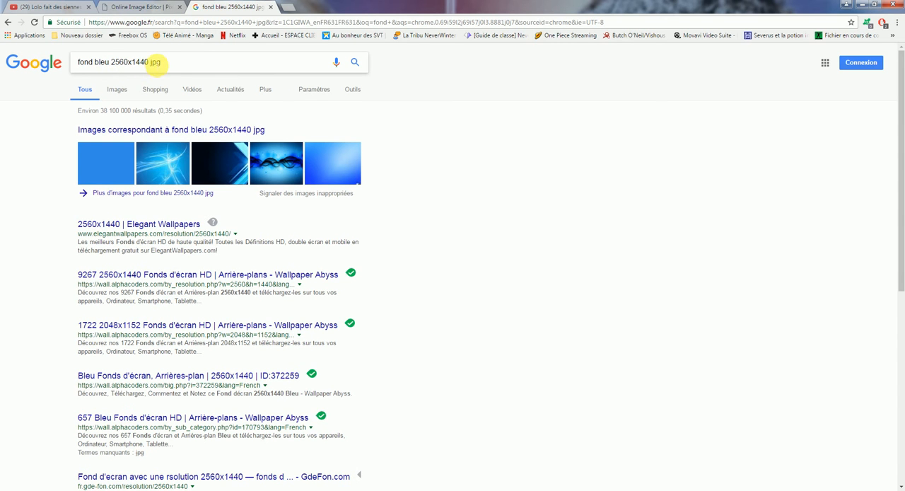
pyautogui.click(195, 130)
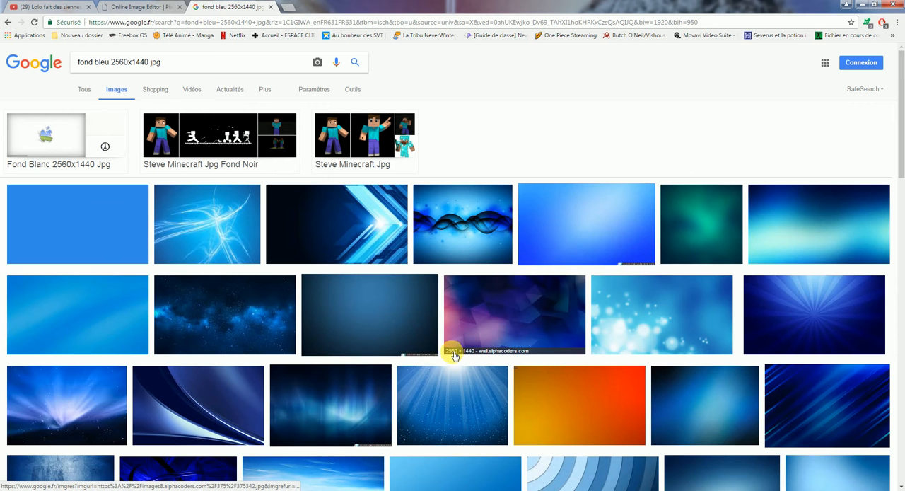
# Save the blue and purple geometric 2560 × 1440 wallpaper to the Images library as affiche, and close the search tab.
pyautogui.click(516, 309)
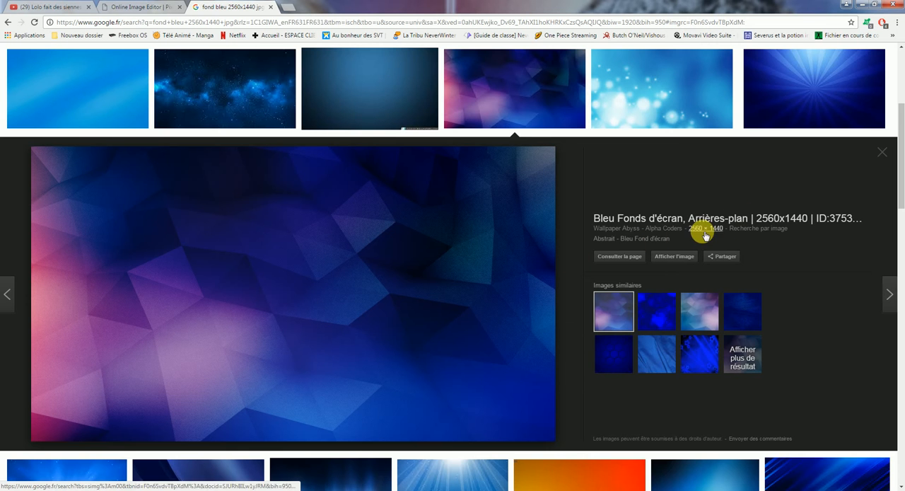
pyautogui.rightClick(380, 250)
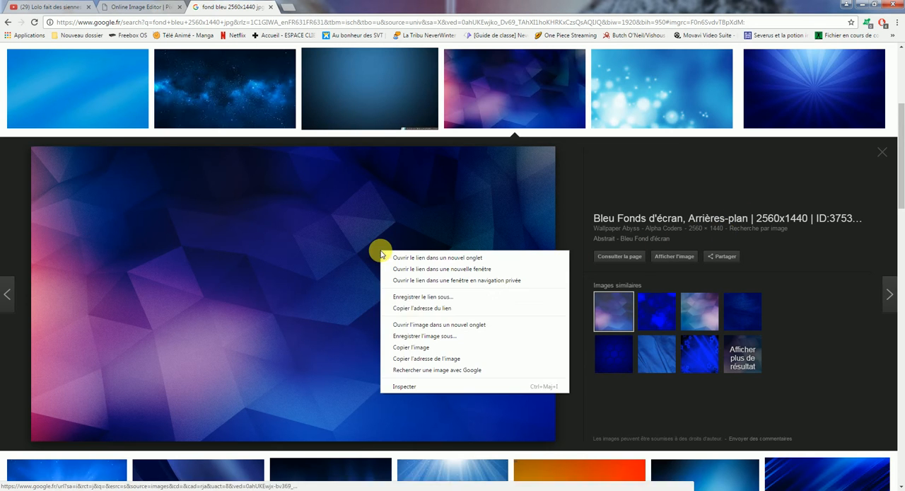
pyautogui.click(408, 334)
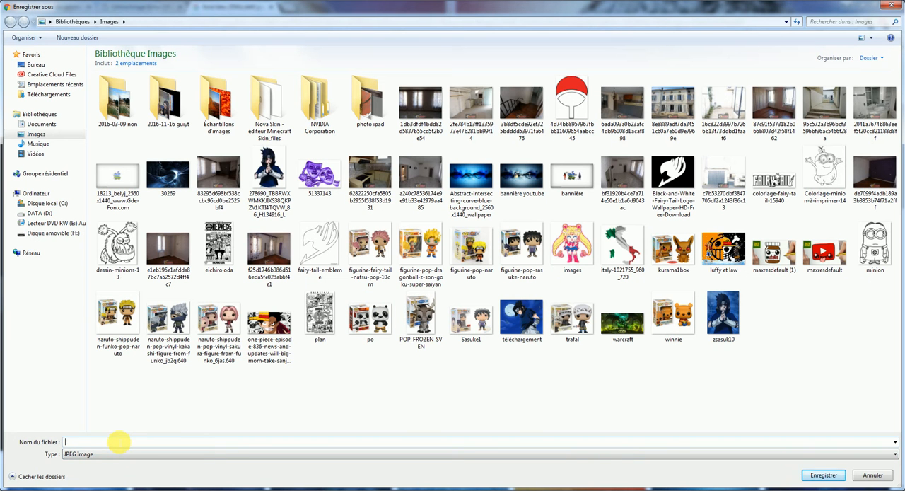
pyautogui.write('affiche')
pyautogui.press('Return')
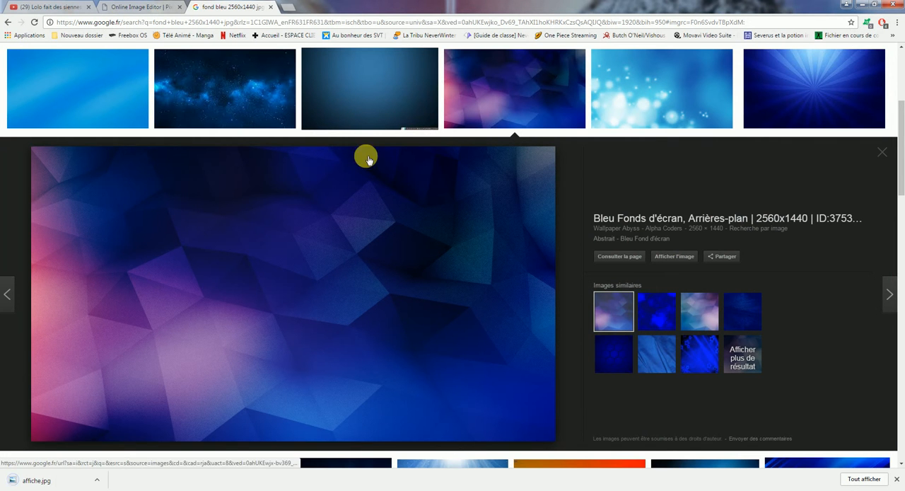
pyautogui.click(270, 8)
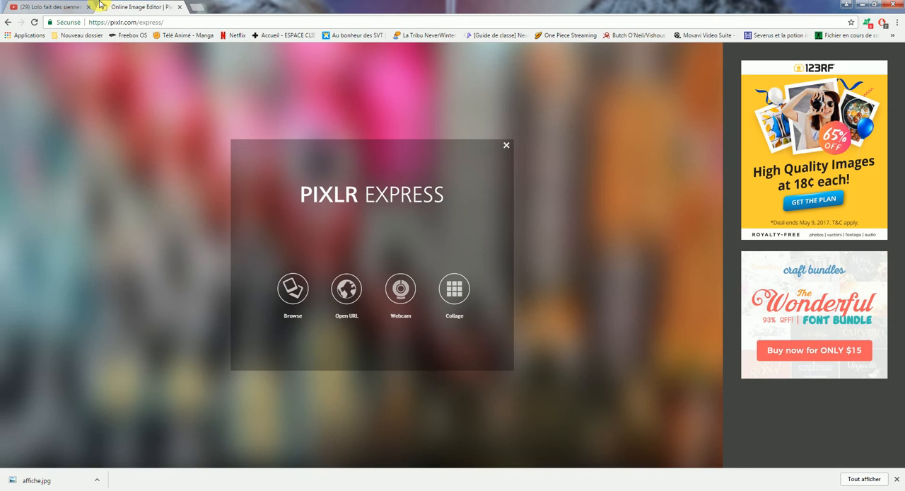
# Open affiche.jpg from the Images library in Pixlr Express and display the adjustment tools.
pyautogui.click(293, 288)
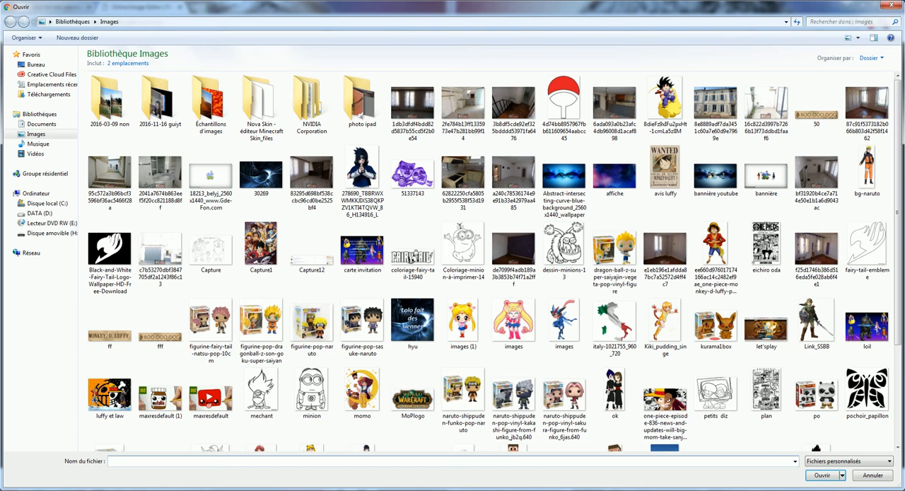
pyautogui.write('aff')
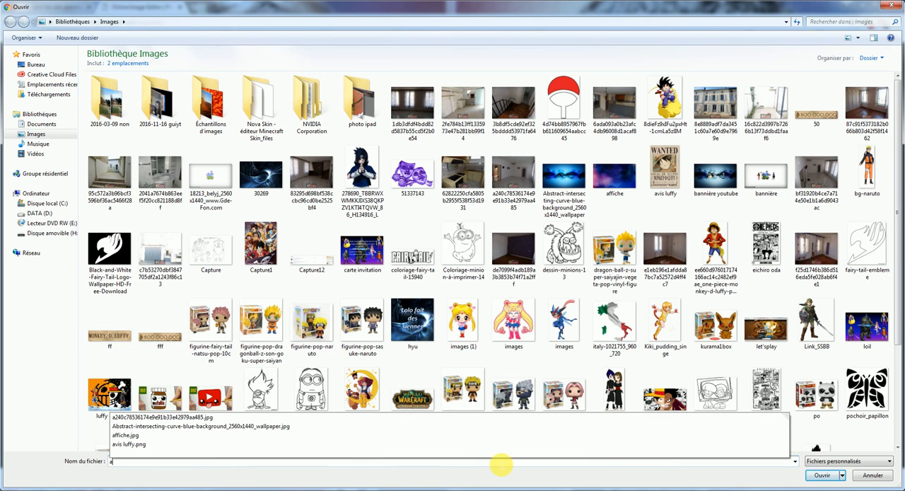
pyautogui.click(495, 470)
pyautogui.press('Return')
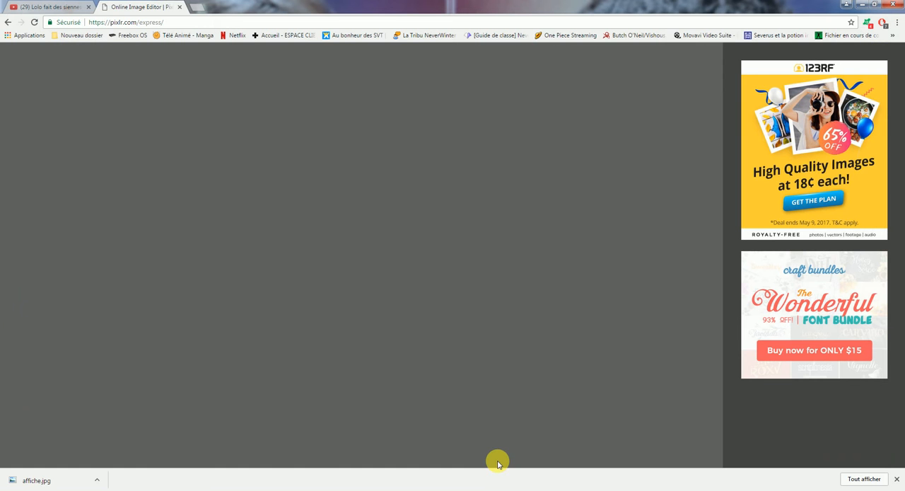
pyautogui.click(898, 480)
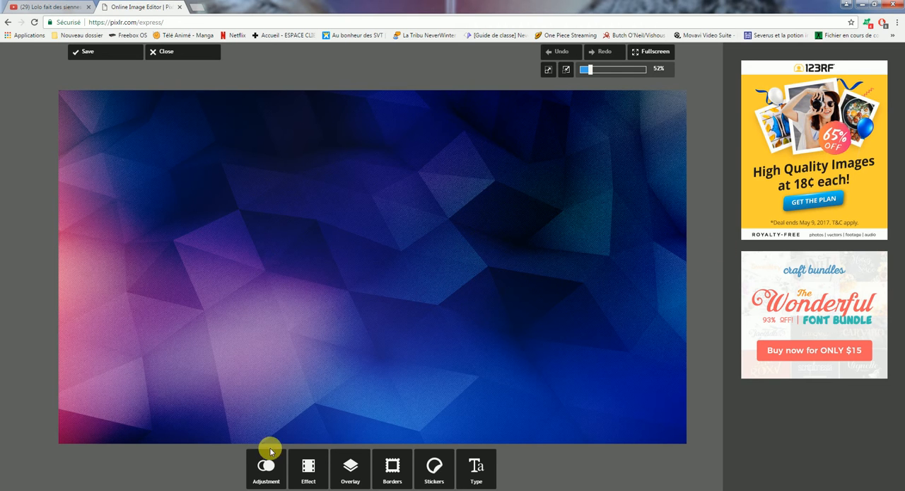
pyautogui.click(267, 478)
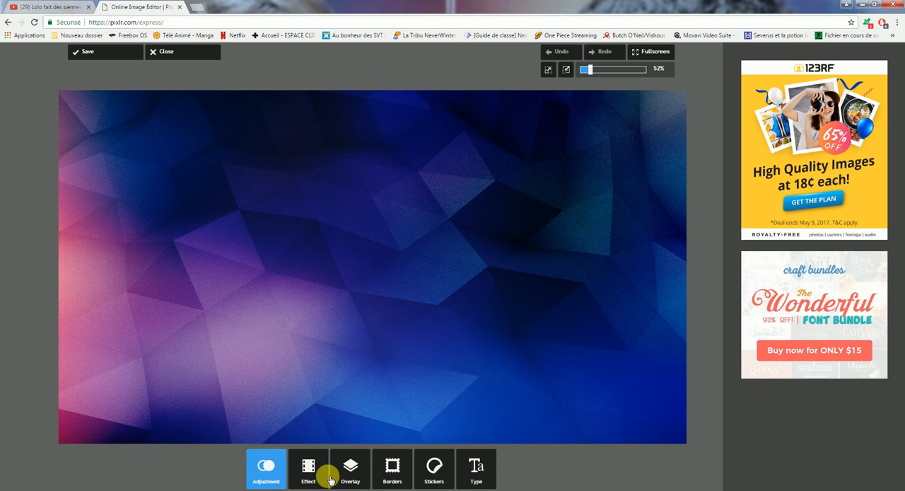
pyautogui.click(267, 468)
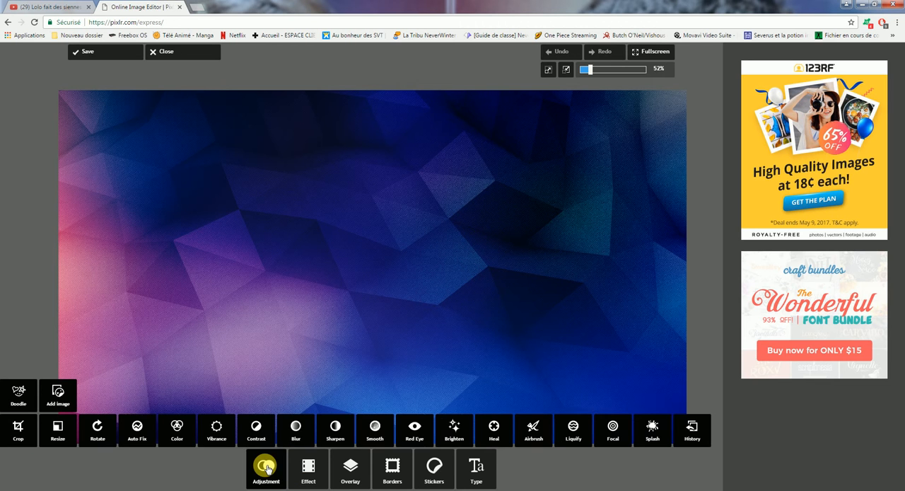
# Search Google Images for "image naruto uzumaki sans fond" in a new browser tab.
pyautogui.click(196, 6)
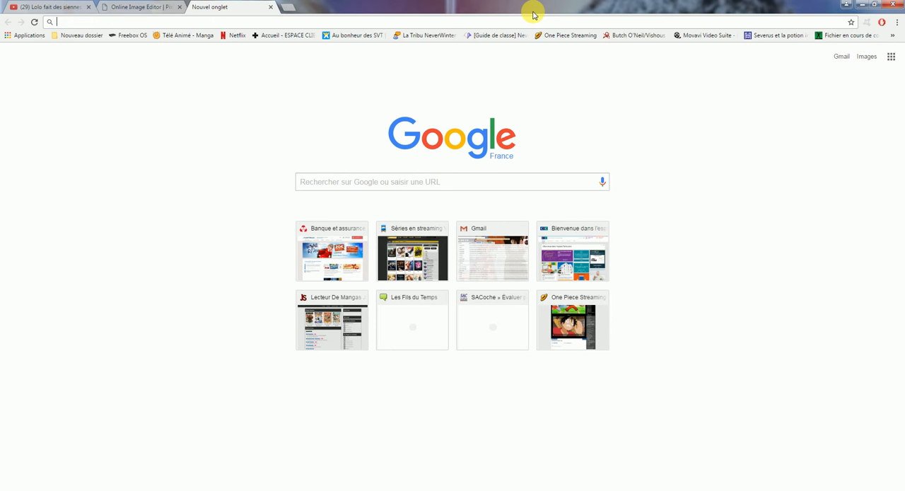
pyautogui.write('image')
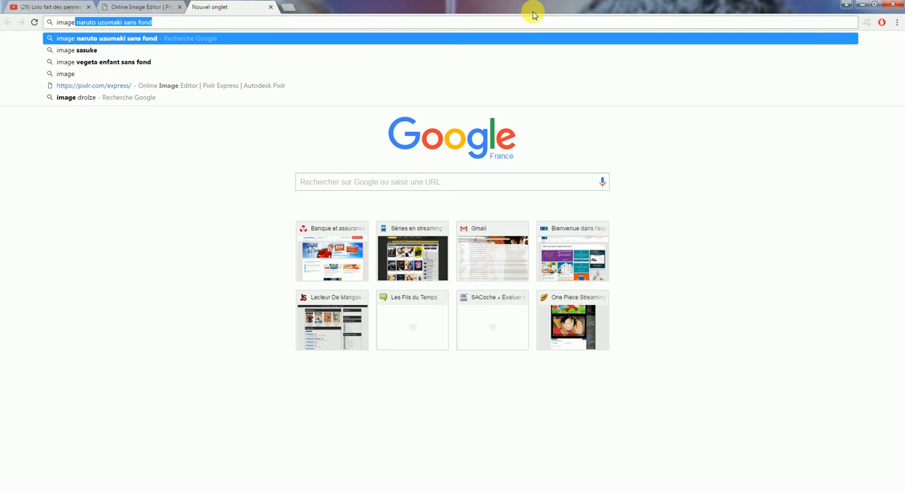
pyautogui.press('Return')
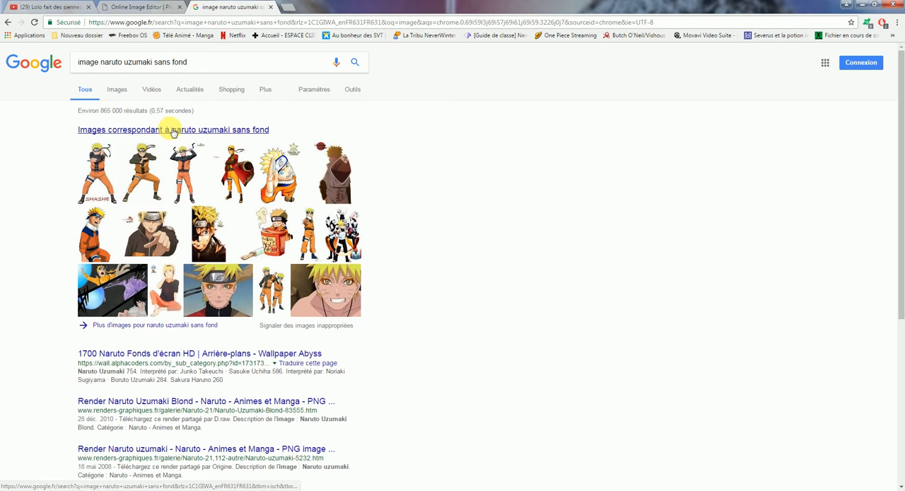
pyautogui.click(168, 130)
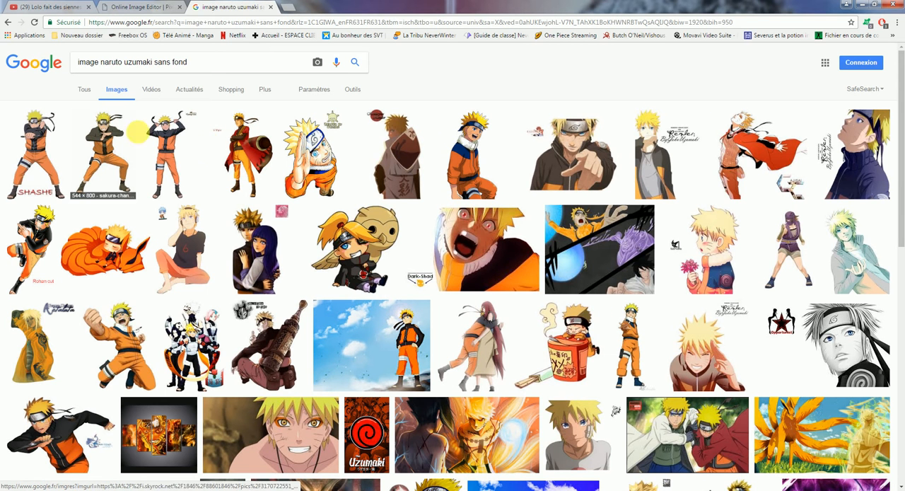
# Preview the Naruto render with raised arms and a similar standing Naruto picture, and close the preview.
pyautogui.click(170, 162)
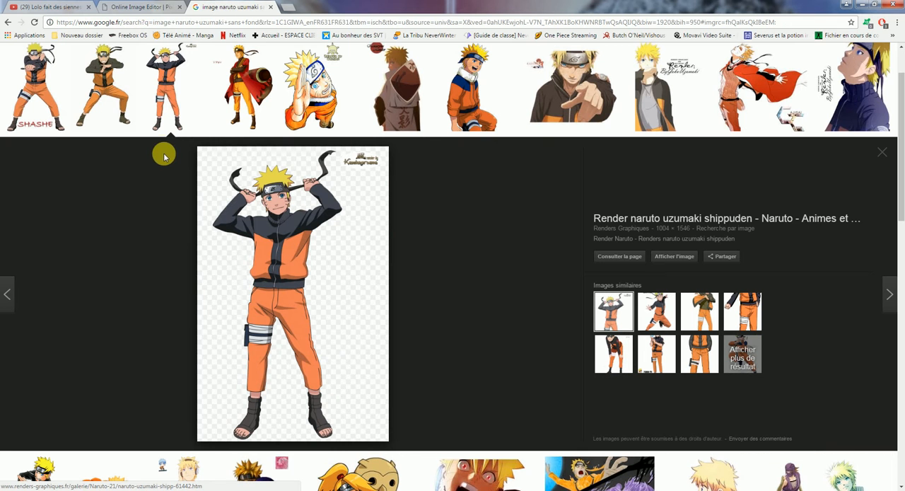
pyautogui.click(739, 323)
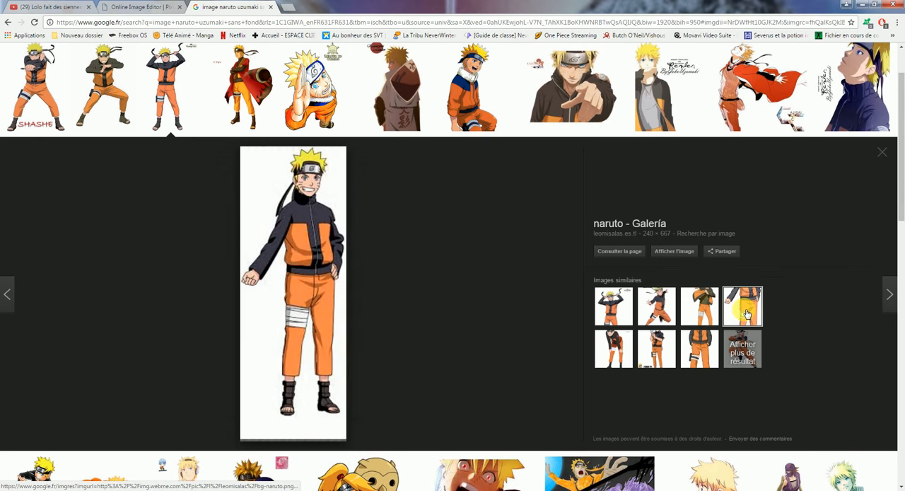
pyautogui.click(885, 151)
pyautogui.scroll(1, 900, 88)
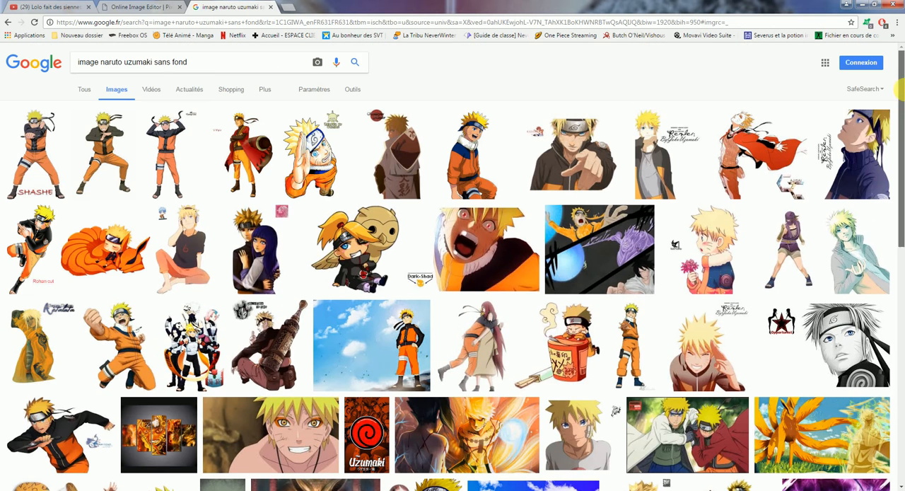
# Change the image search to "image sasuke sans fond", and close the search tab after viewing the results.
pyautogui.moveTo(153, 65); pyautogui.dragTo(110, 73)
pyautogui.press('BackSpace')
pyautogui.write('sasuk')
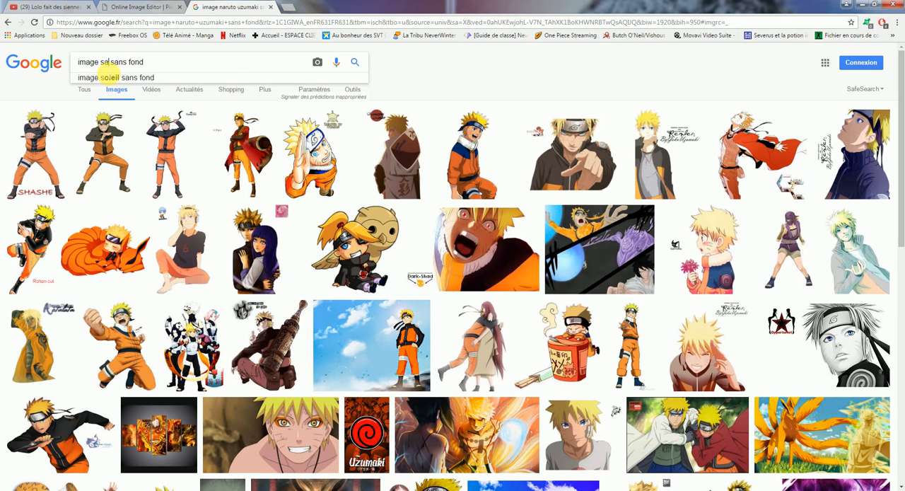
pyautogui.write('e')
pyautogui.press('Return')
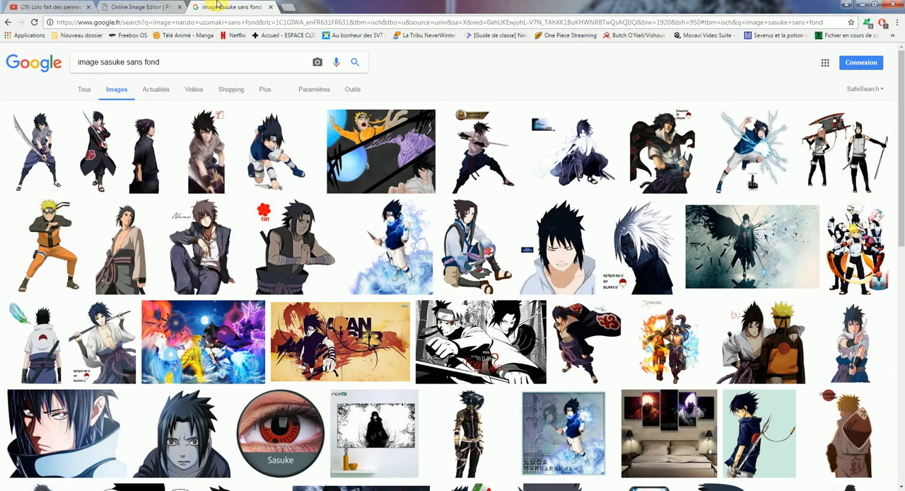
pyautogui.click(273, 7)
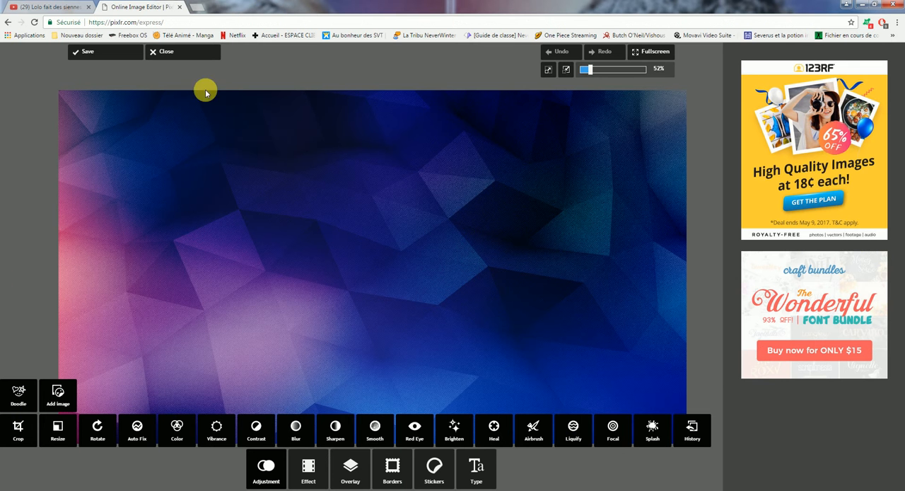
# Add the bg-naruto picture from the Images library as an image on top of the wallpaper.
pyautogui.click(55, 394)
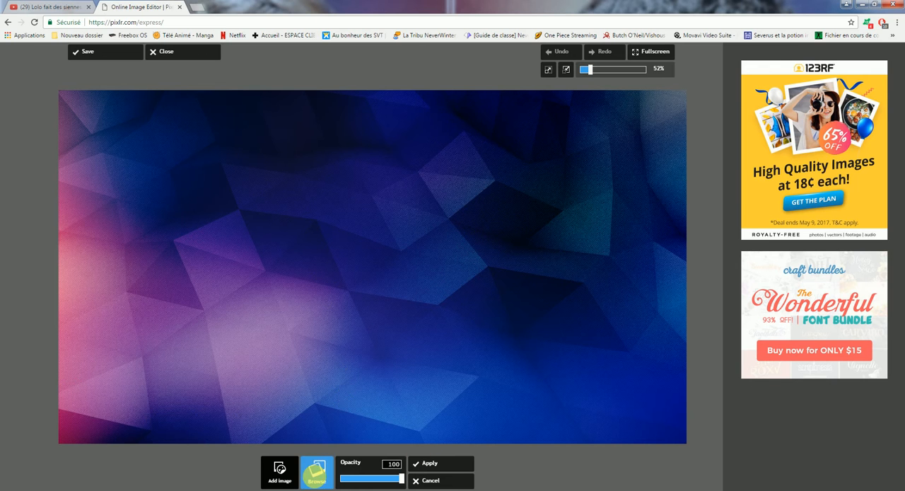
pyautogui.click(317, 471)
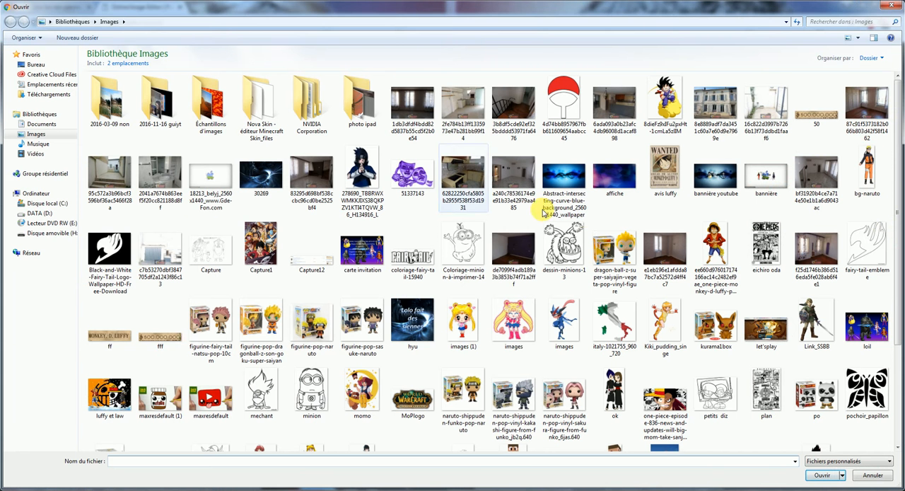
pyautogui.doubleClick(867, 170)
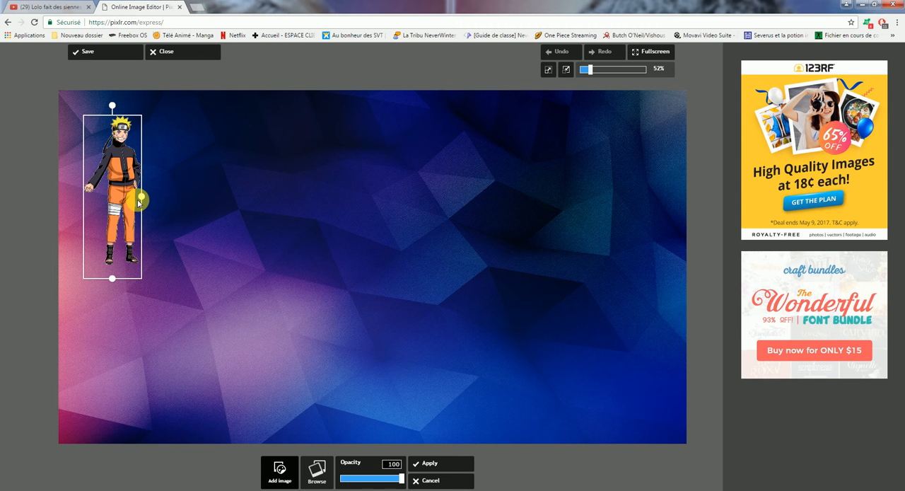
# Shrink the Naruto image, place it left of the wallpaper's centre at mid-height, and apply it.
pyautogui.moveTo(142, 199); pyautogui.dragTo(249, 253)
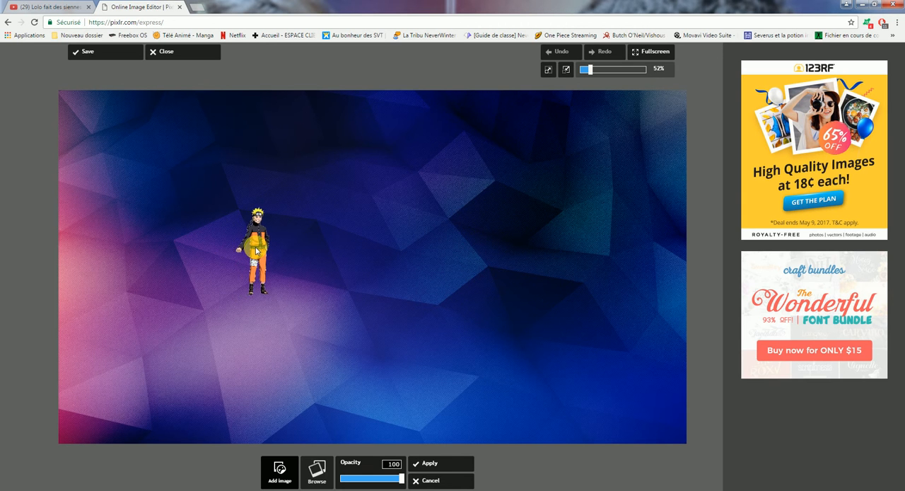
pyautogui.click(266, 253)
pyautogui.moveTo(269, 255); pyautogui.dragTo(275, 259)
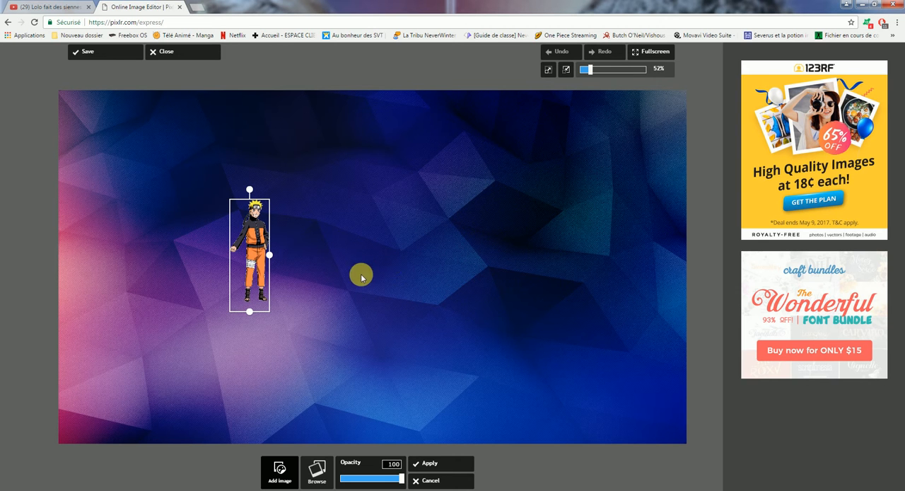
pyautogui.moveTo(258, 245); pyautogui.dragTo(260, 246)
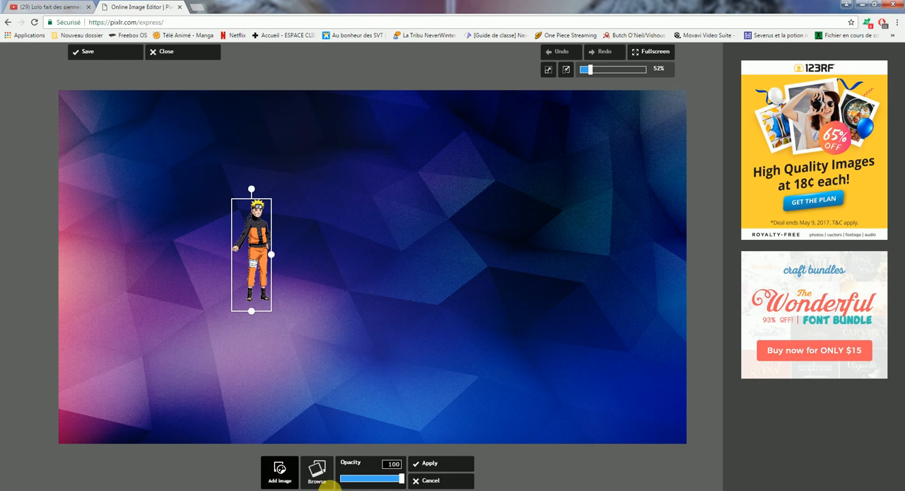
pyautogui.click(453, 463)
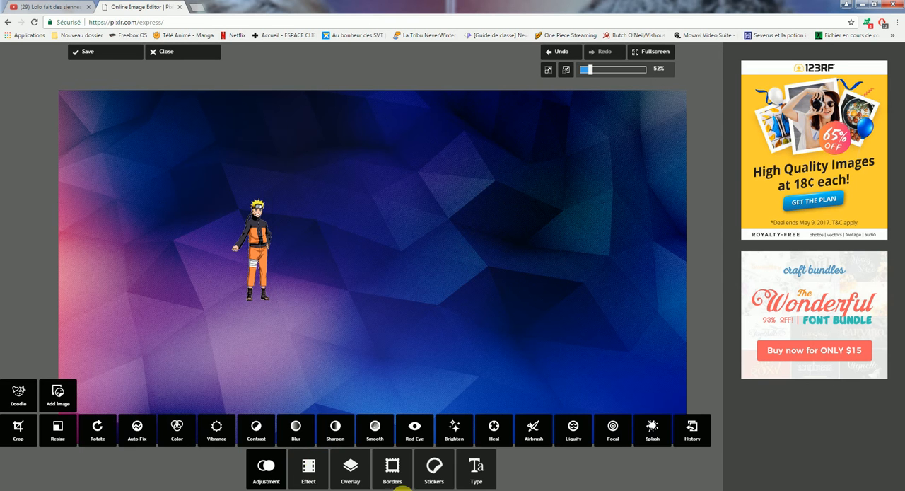
# Add Sasuke_Uchiha_Shippuden.png from the Images library as another image on the wallpaper.
pyautogui.click(57, 393)
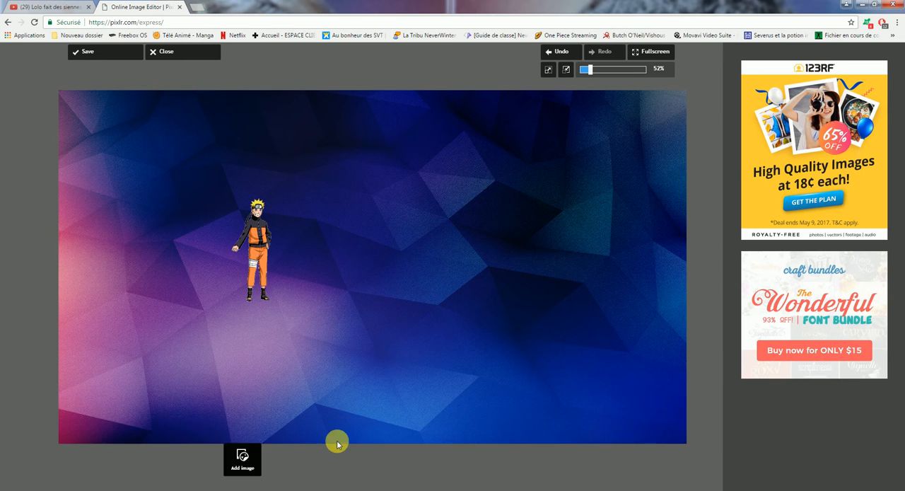
pyautogui.click(328, 482)
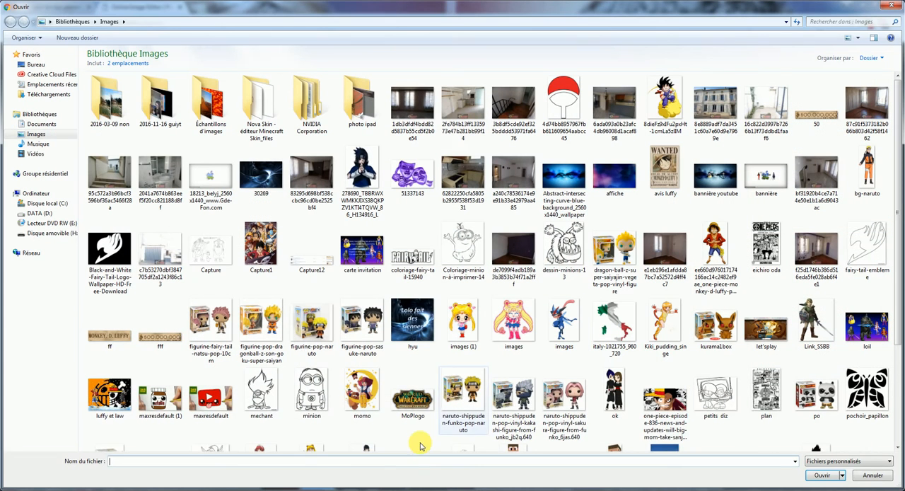
pyautogui.write('sasuk')
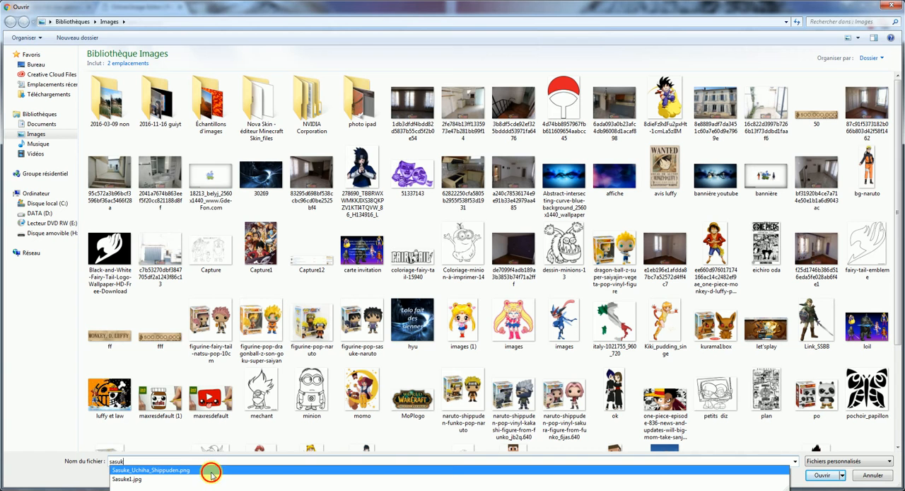
pyautogui.click(328, 471)
pyautogui.click(820, 475)
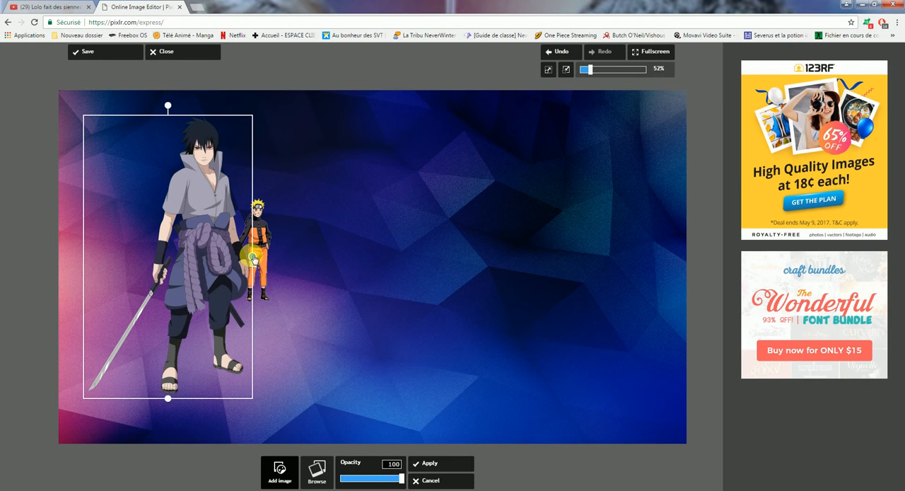
# Shrink the Sasuke image to about Naruto's height, place it right of centre, compare with the YouTube channel banner, and apply it.
pyautogui.moveTo(253, 256); pyautogui.dragTo(462, 254)
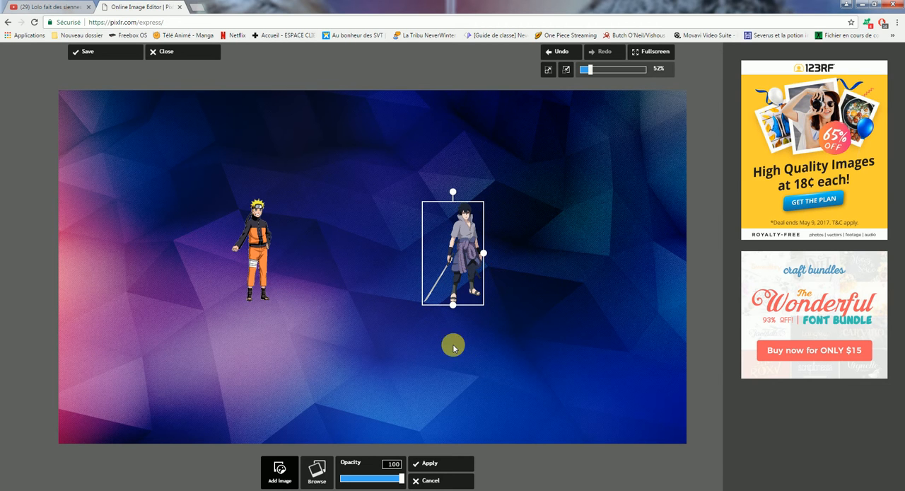
pyautogui.click(50, 6)
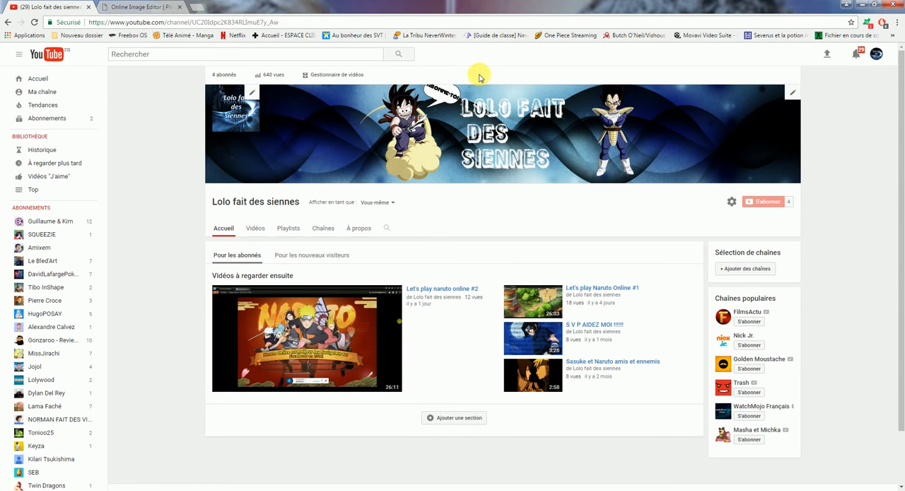
pyautogui.click(160, 6)
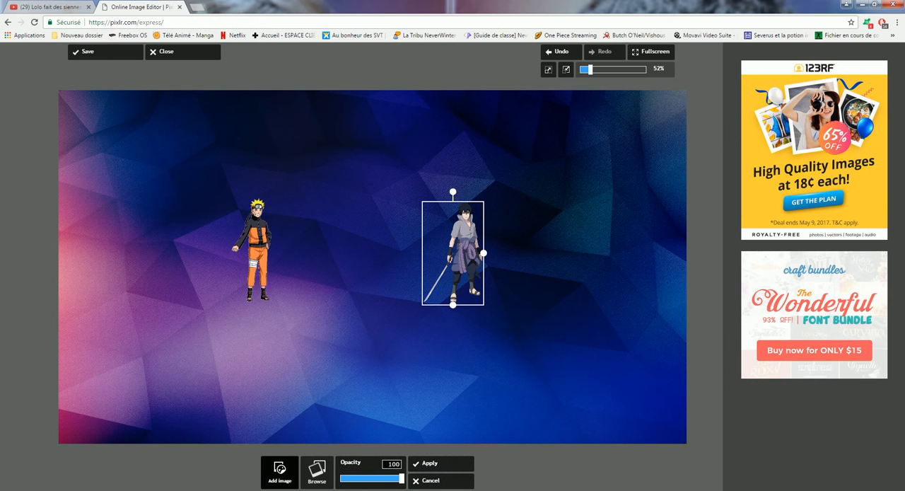
pyautogui.click(430, 468)
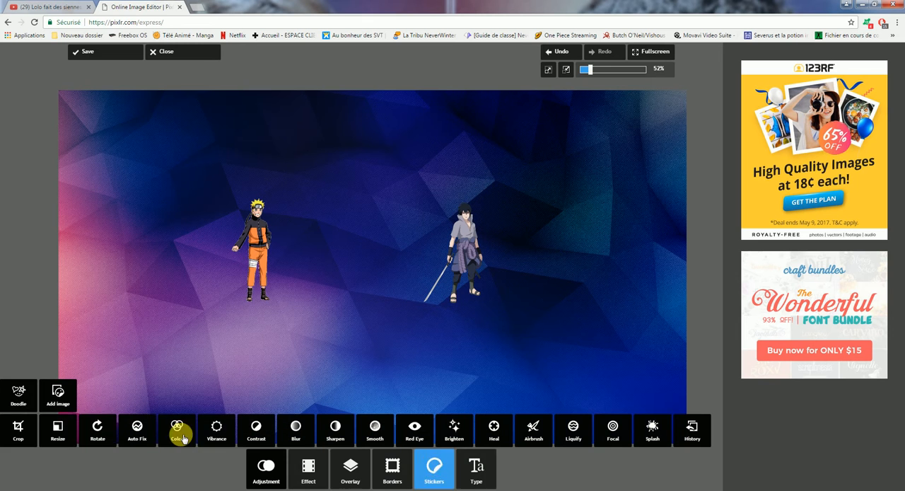
# Start a Grunge-style text in the Lilac Malaria font reading "lolo fait".
pyautogui.click(479, 470)
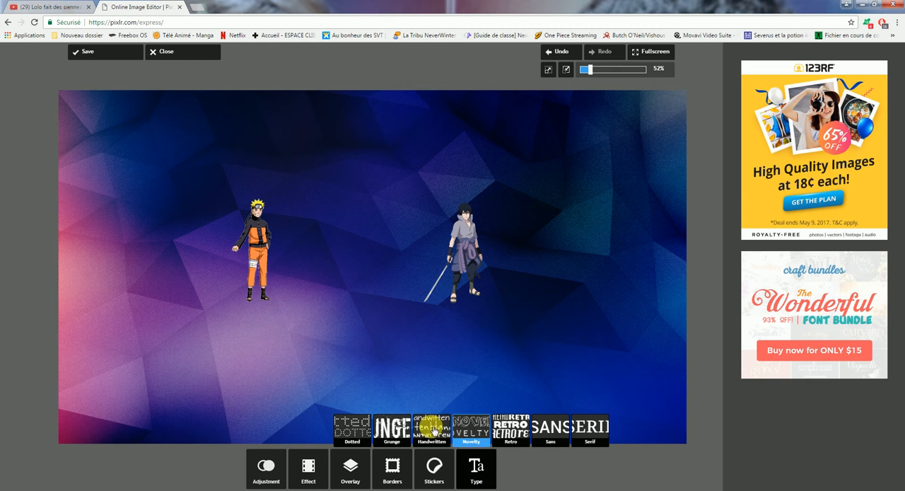
pyautogui.click(396, 423)
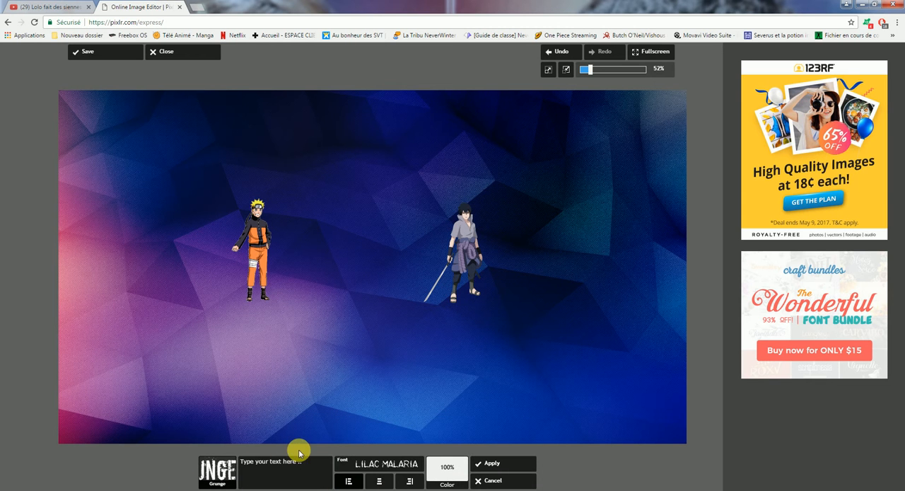
pyautogui.click(319, 465)
pyautogui.click(319, 467)
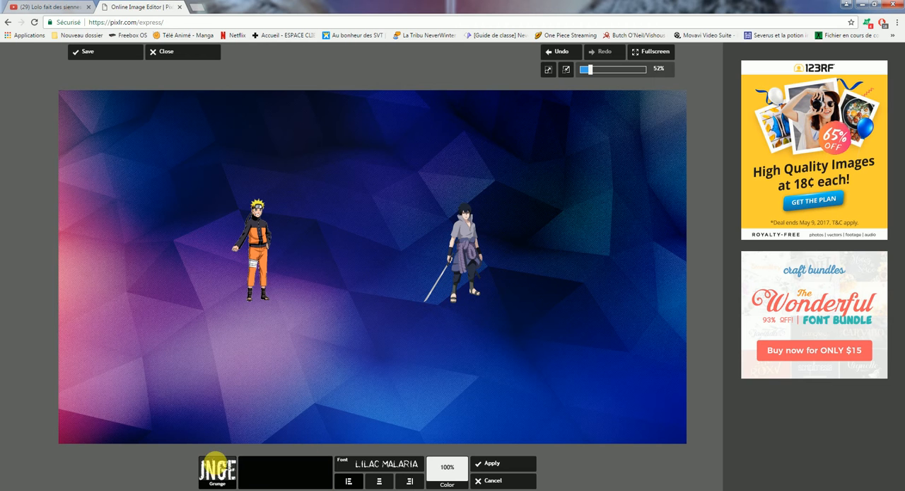
pyautogui.write('lo')
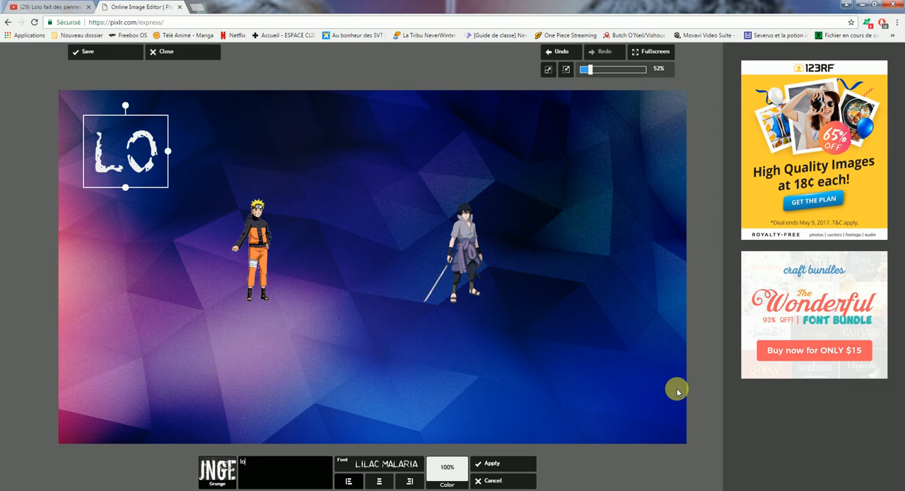
pyautogui.write('lo fait')
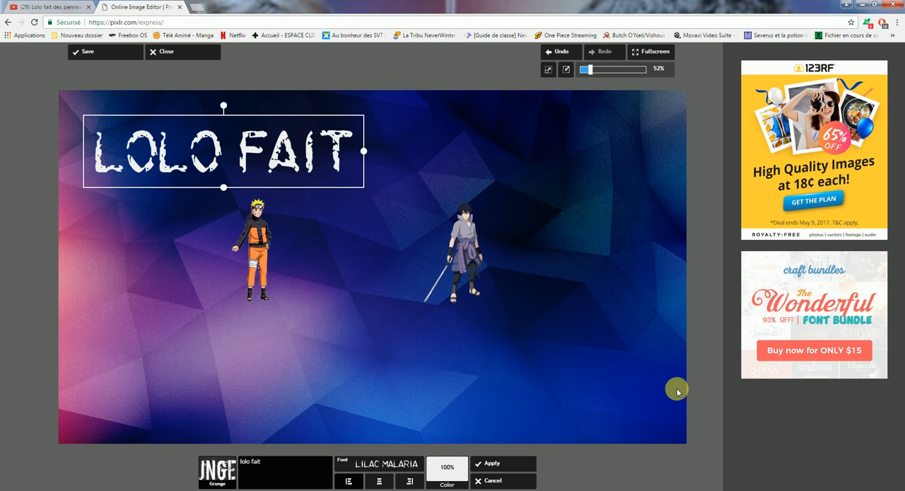
# Look at the other Grunge fonts without changing the font, and add "des" and "siennes" on two new lines of the text.
pyautogui.click(407, 463)
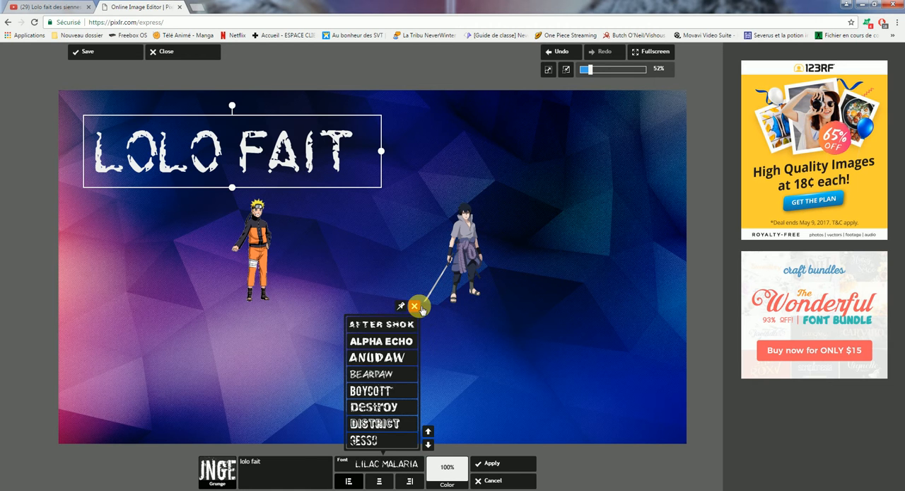
pyautogui.click(421, 309)
pyautogui.click(291, 465)
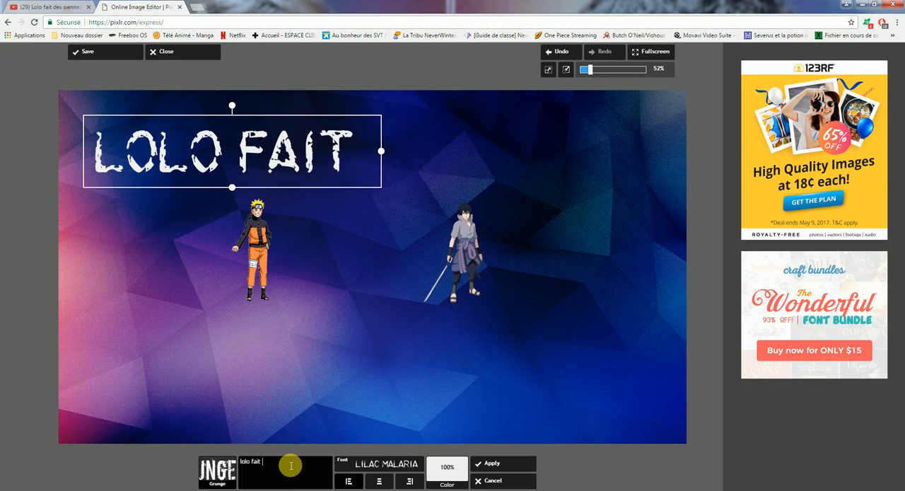
pyautogui.press('Return')
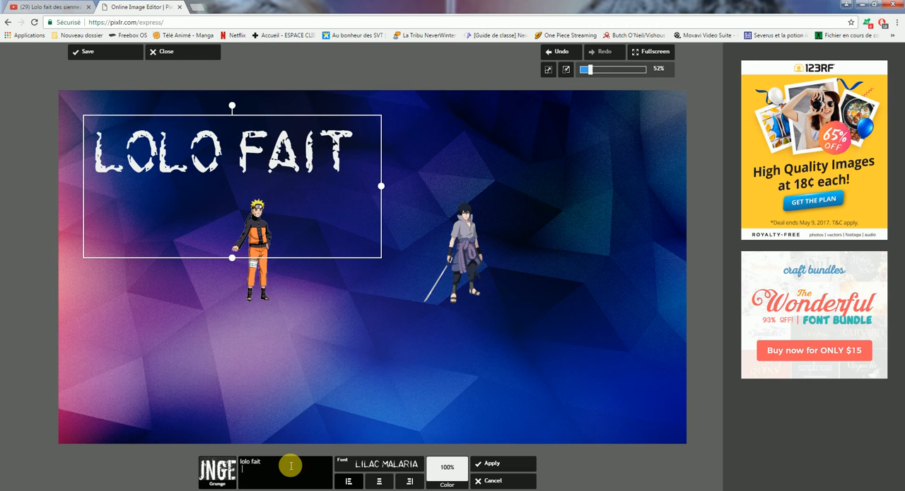
pyautogui.write('des')
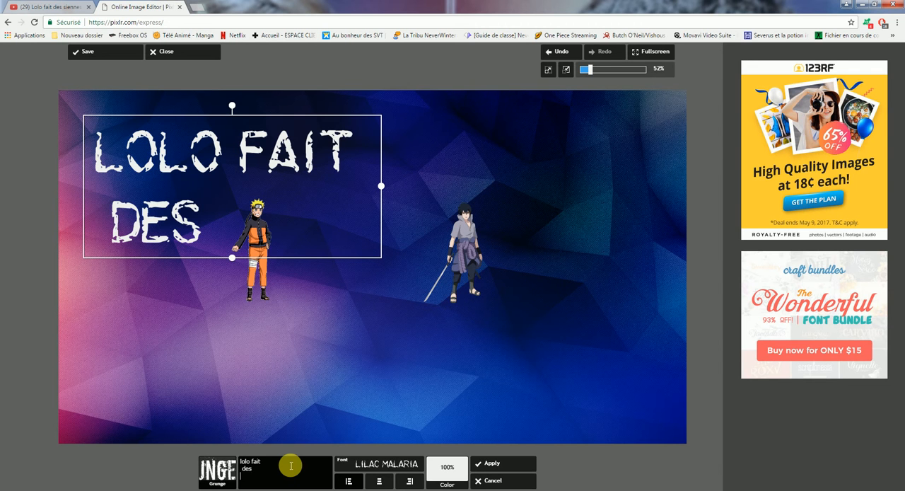
pyautogui.press('Return')
pyautogui.write('siennes')
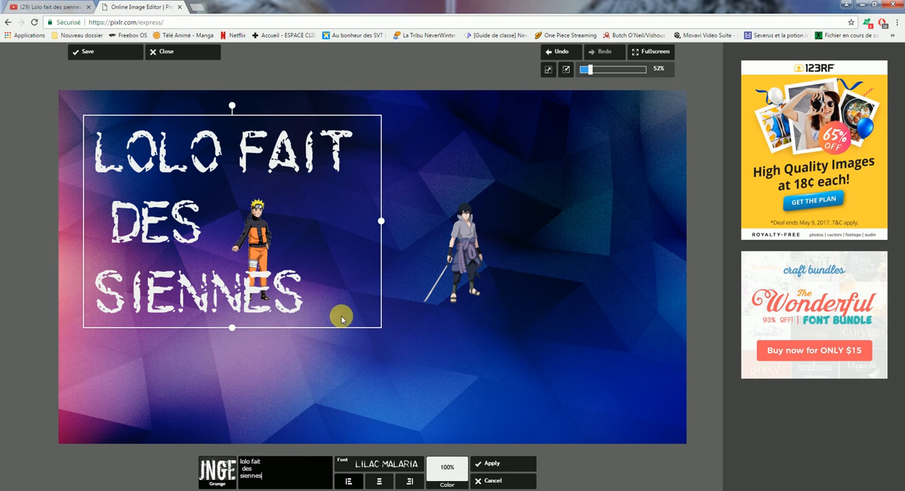
# Shrink the three-line title, centre it between Naruto and Sasuke, and apply it.
pyautogui.moveTo(382, 224); pyautogui.dragTo(423, 256)
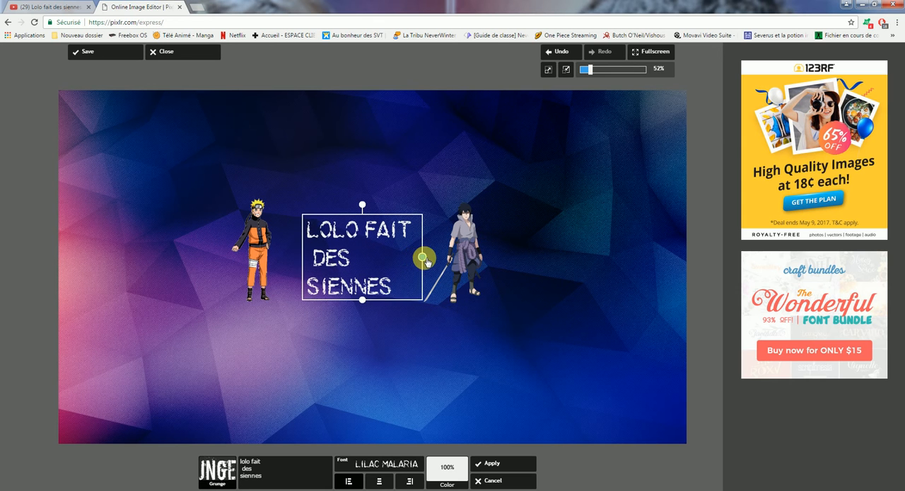
pyautogui.click(389, 259)
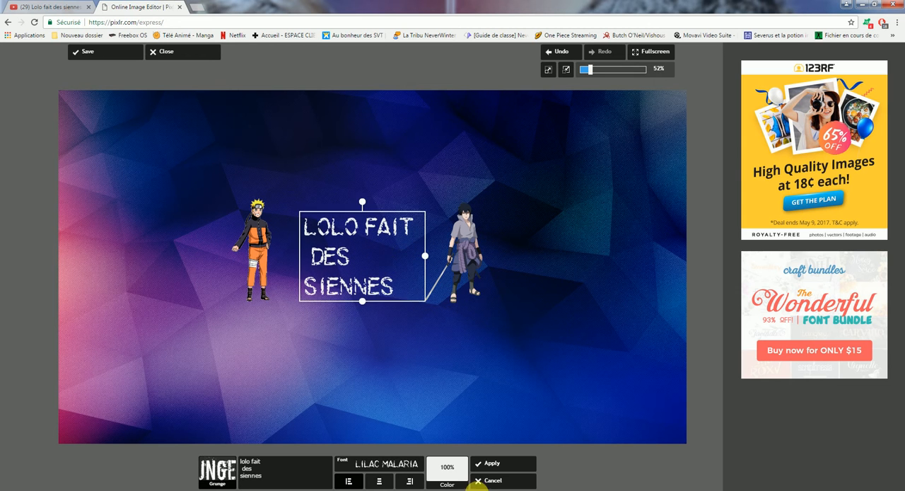
pyautogui.click(511, 463)
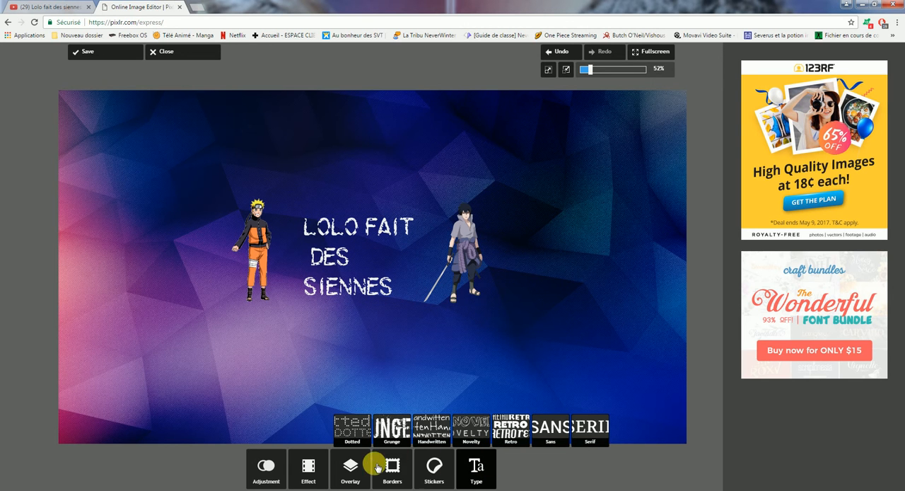
pyautogui.click(443, 472)
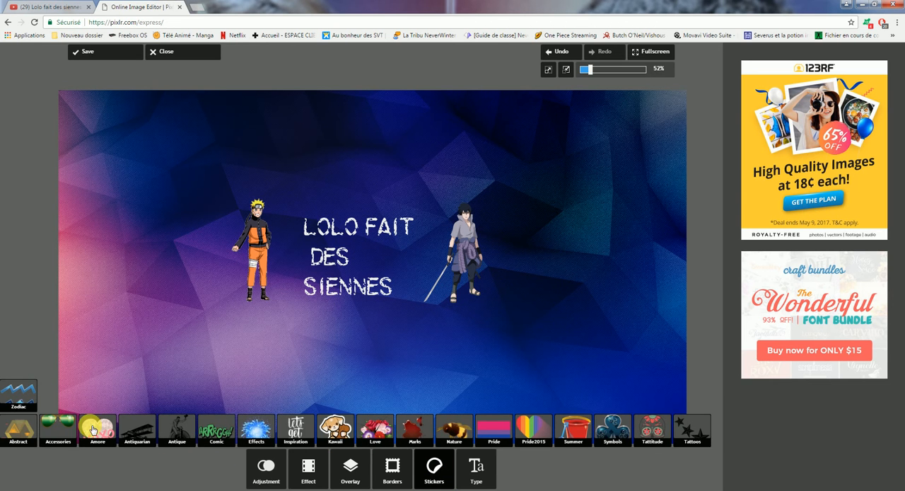
pyautogui.click(58, 430)
pyautogui.click(330, 471)
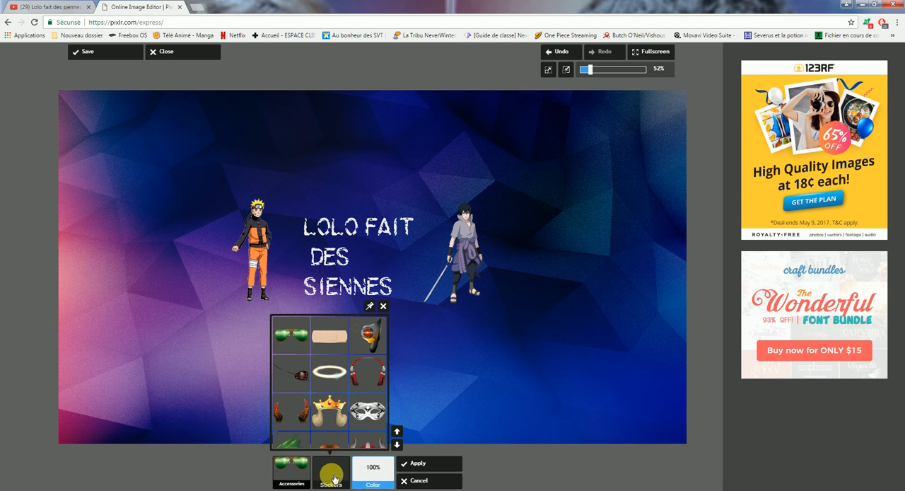
pyautogui.click(292, 344)
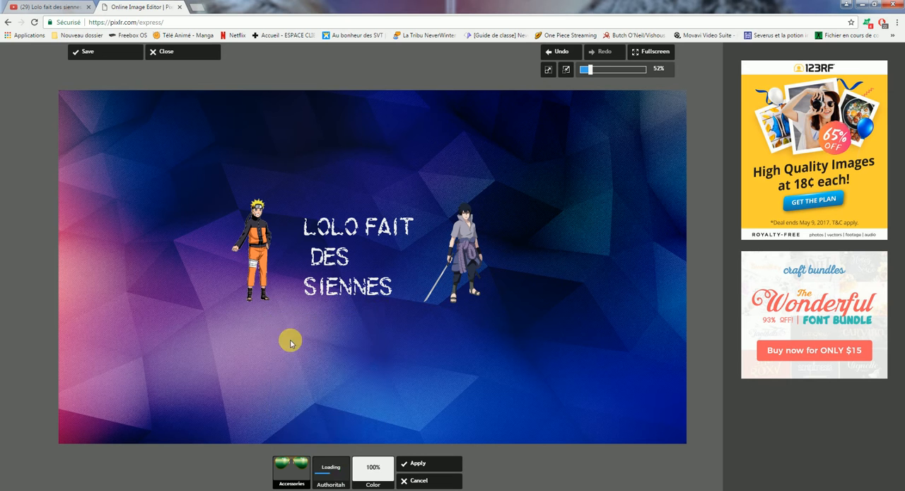
pyautogui.moveTo(205, 139); pyautogui.dragTo(269, 216)
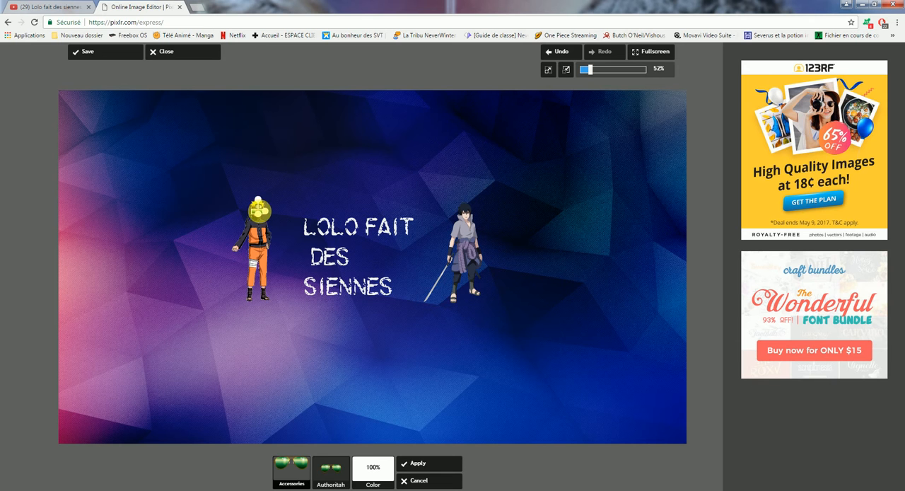
pyautogui.click(438, 480)
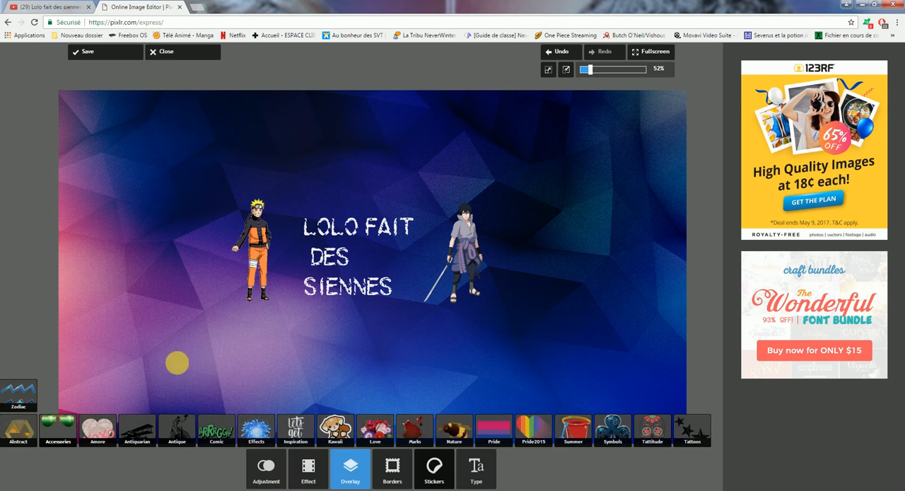
# Add the cloud-shaped speech bubble from the Comic stickers to the banner.
pyautogui.click(220, 430)
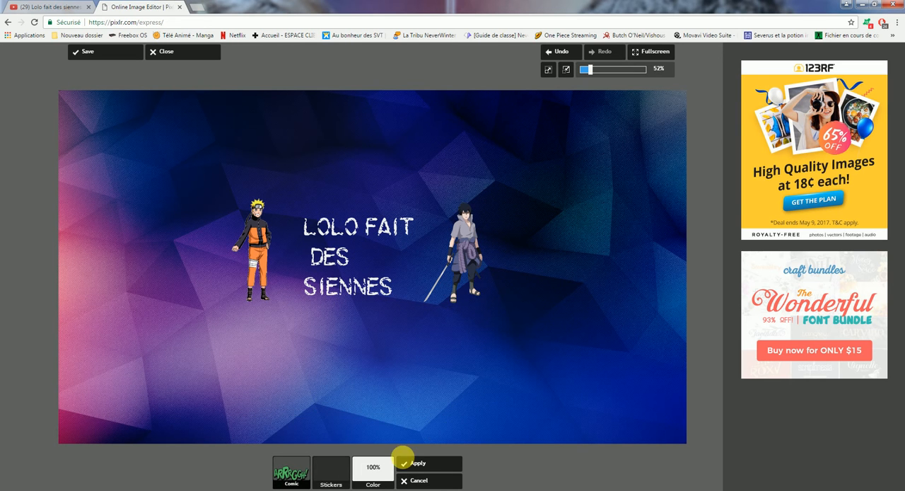
pyautogui.click(320, 481)
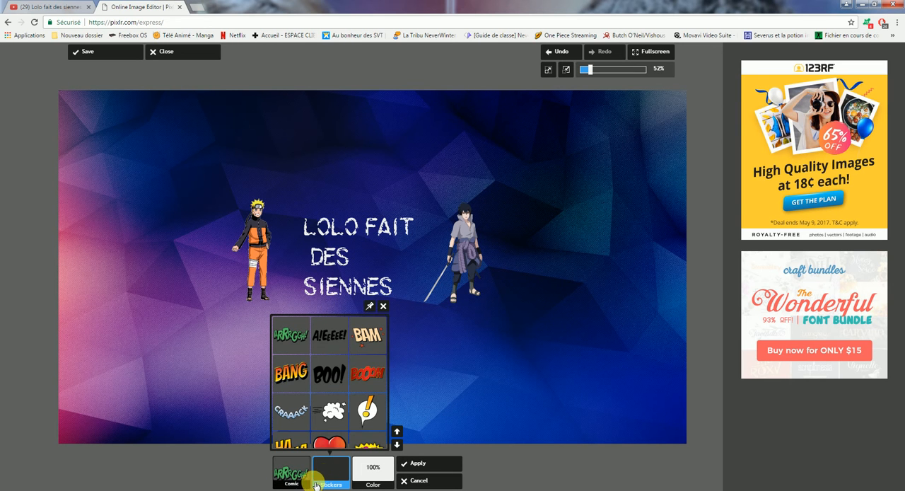
pyautogui.click(398, 445)
pyautogui.click(399, 445)
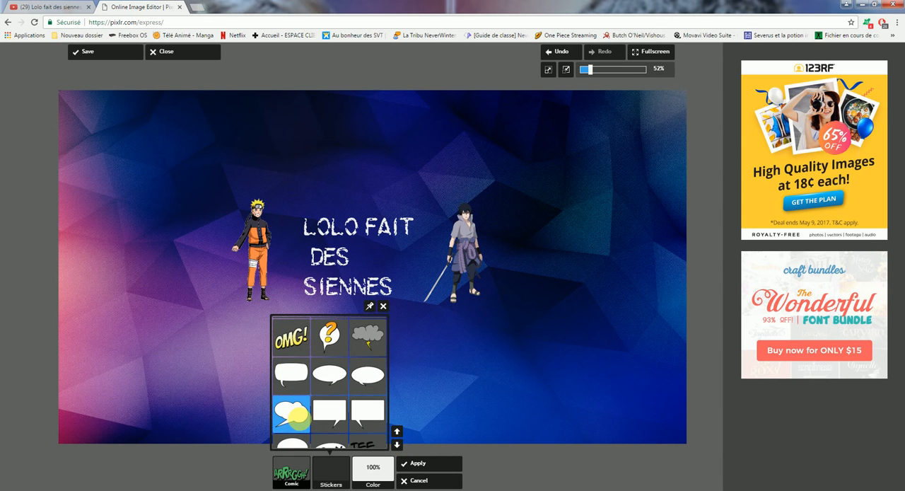
pyautogui.click(297, 416)
# Place the speech bubble beside Naruto's head, enlarge it slightly, apply it, and dismiss the low disk space notification.
pyautogui.moveTo(186, 173); pyautogui.dragTo(293, 210)
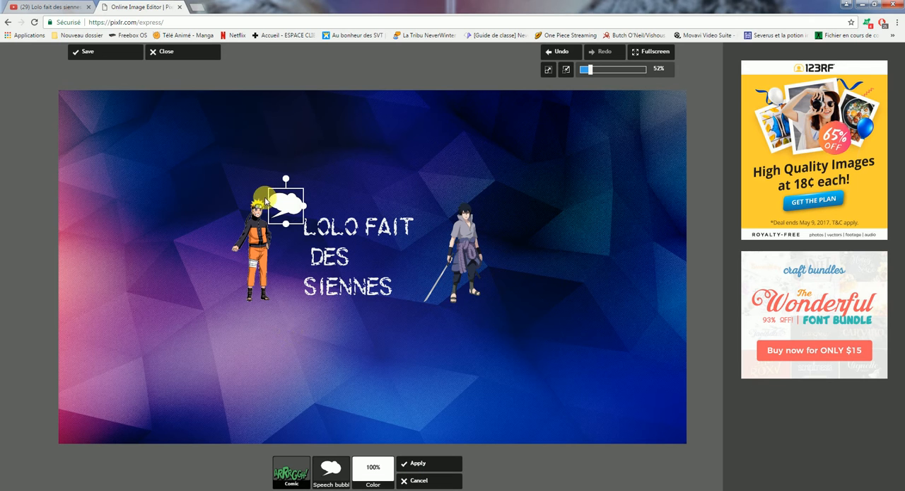
pyautogui.moveTo(304, 206); pyautogui.dragTo(306, 206)
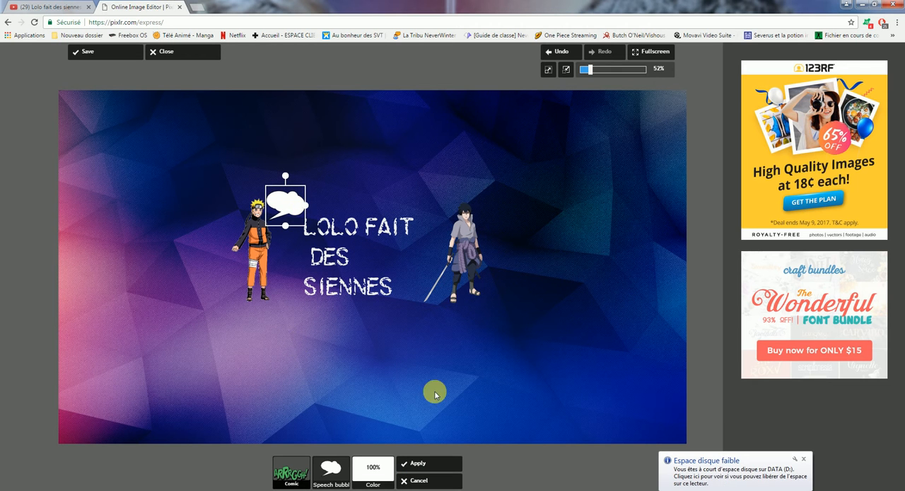
pyautogui.click(443, 463)
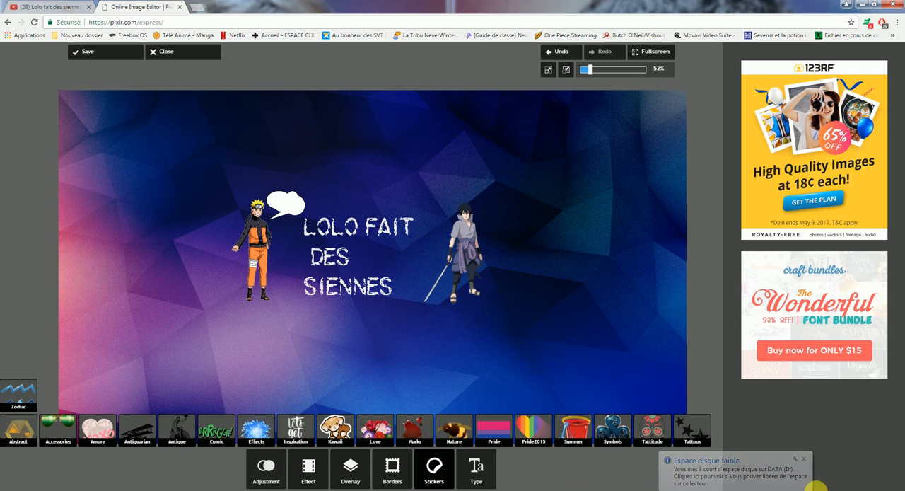
pyautogui.click(803, 459)
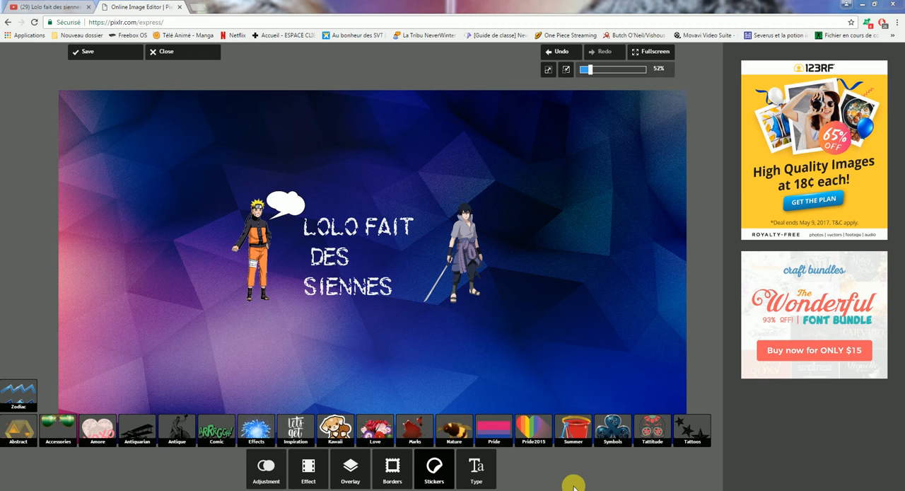
# Start a Sans-style text in the Six Caps font reading "abonne-toi".
pyautogui.click(474, 469)
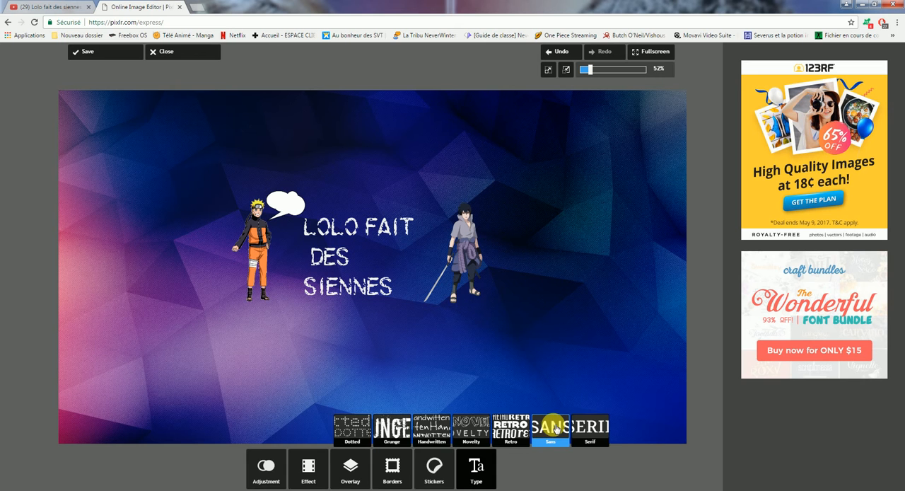
pyautogui.click(554, 425)
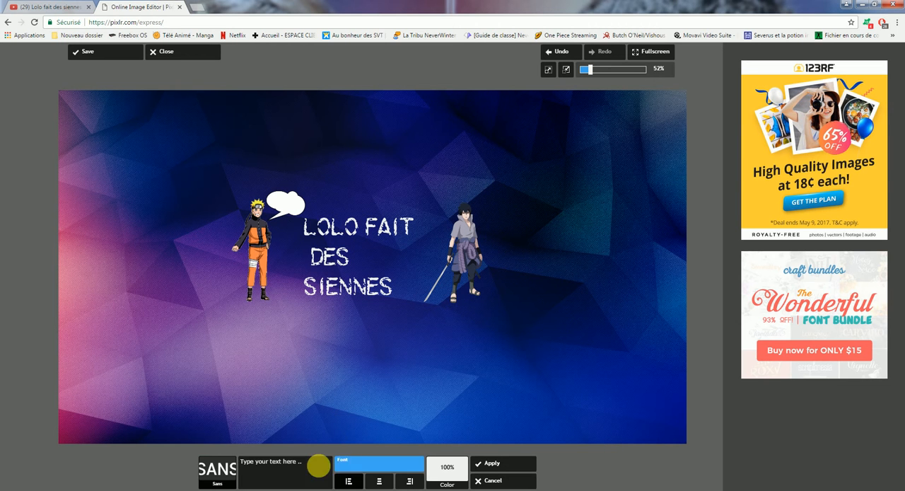
pyautogui.click(327, 466)
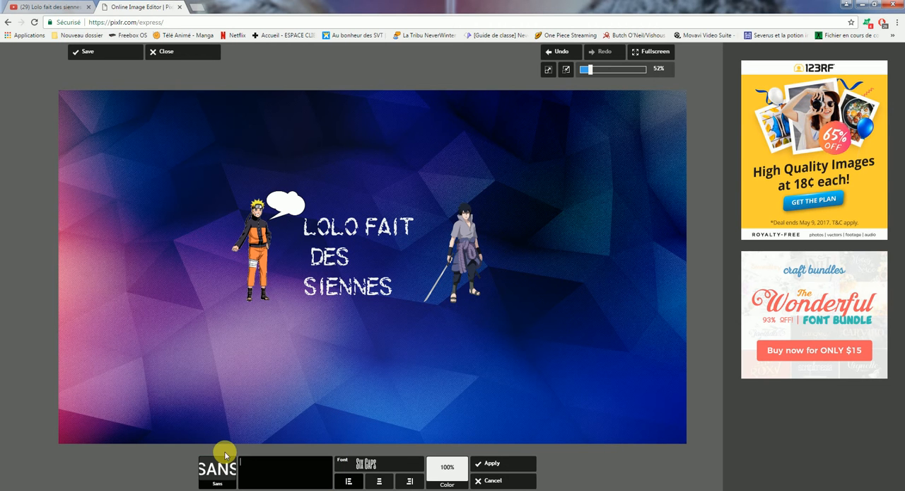
pyautogui.write('ab')
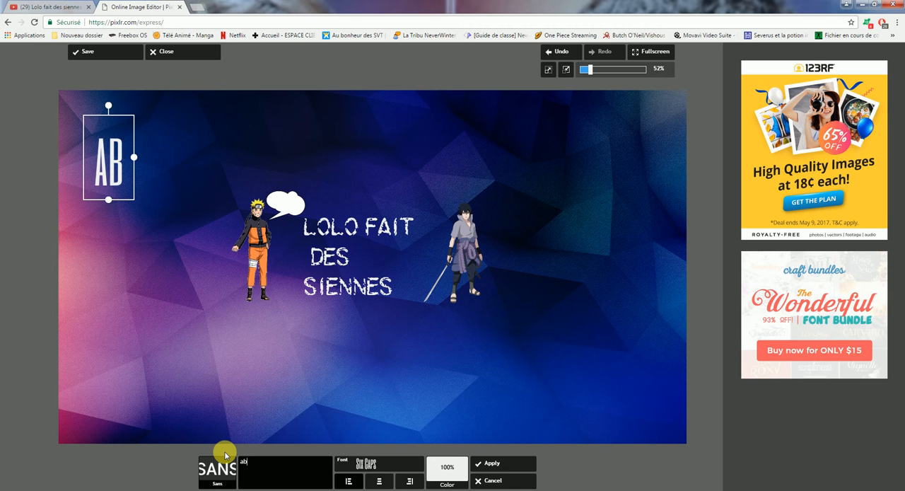
pyautogui.write('onne')
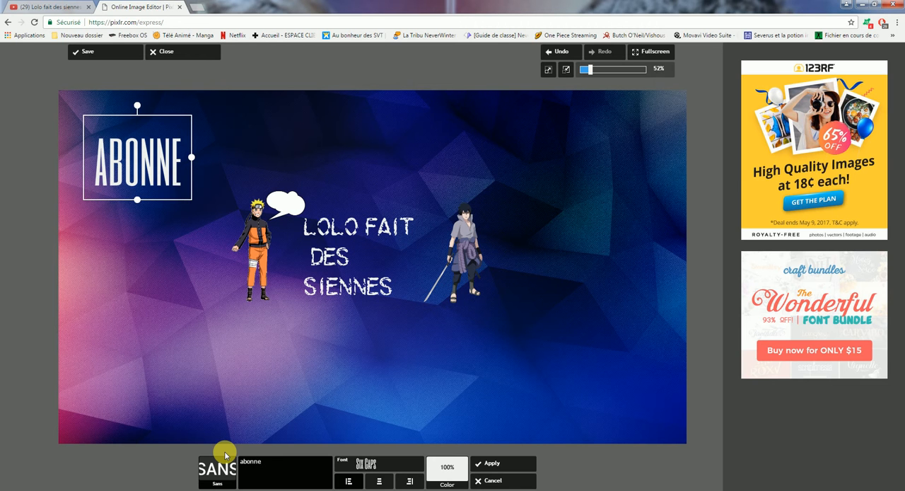
pyautogui.press('BackSpace')
pyautogui.write('e-')
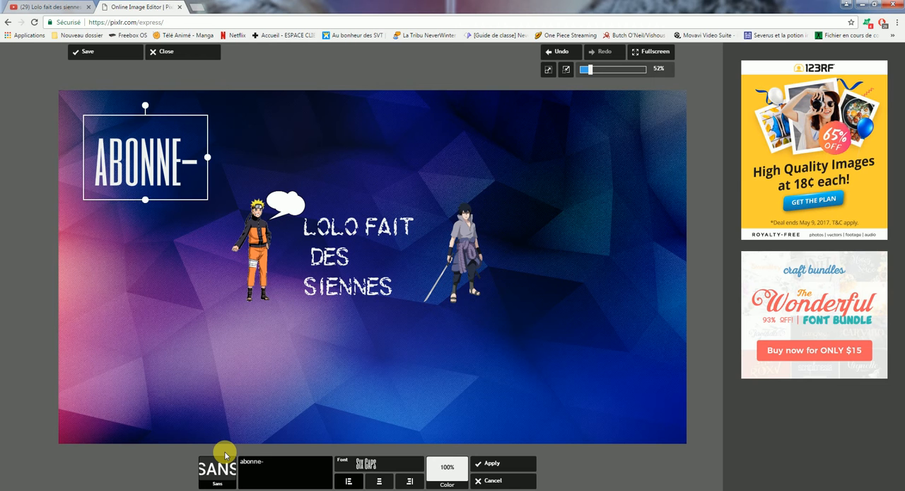
pyautogui.write('toi')
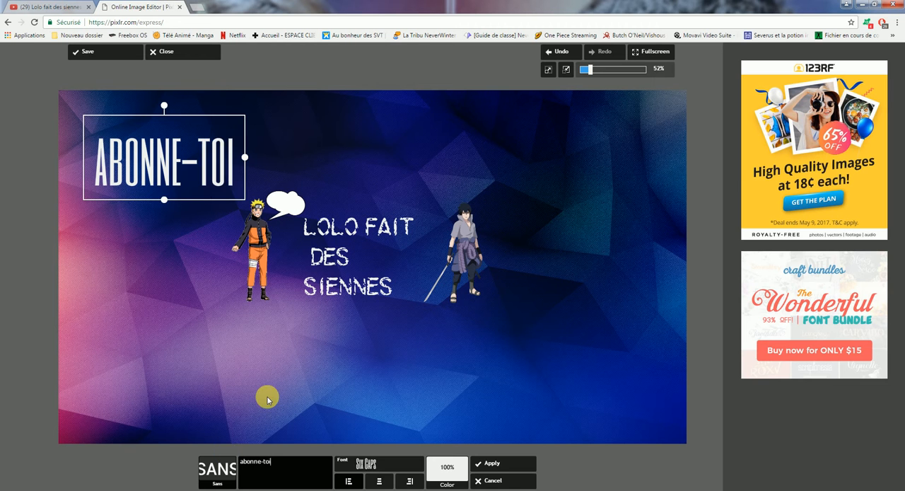
# Shrink the "abonne-toi" text, colour it black, fit it slightly tilted inside Naruto's speech bubble, and apply it.
pyautogui.moveTo(244, 156); pyautogui.dragTo(192, 157)
pyautogui.click(447, 469)
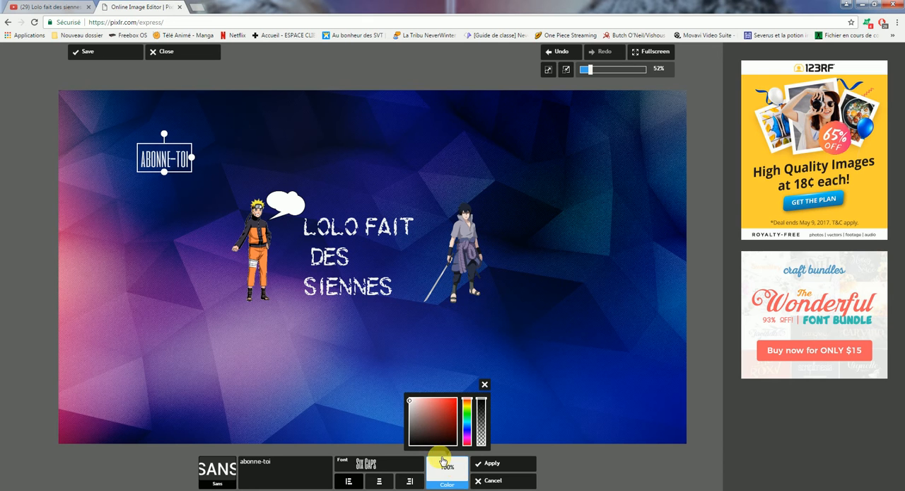
pyautogui.moveTo(411, 404); pyautogui.dragTo(422, 444)
pyautogui.moveTo(170, 162); pyautogui.dragTo(296, 205)
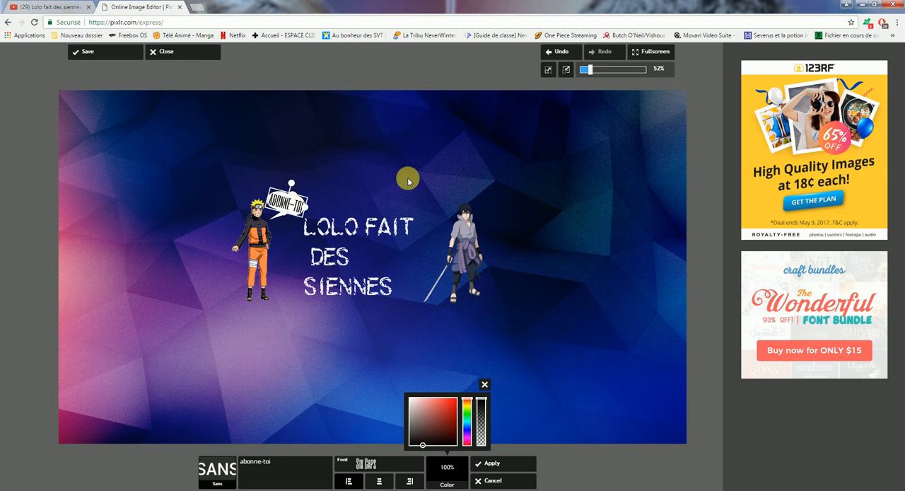
pyautogui.click(485, 384)
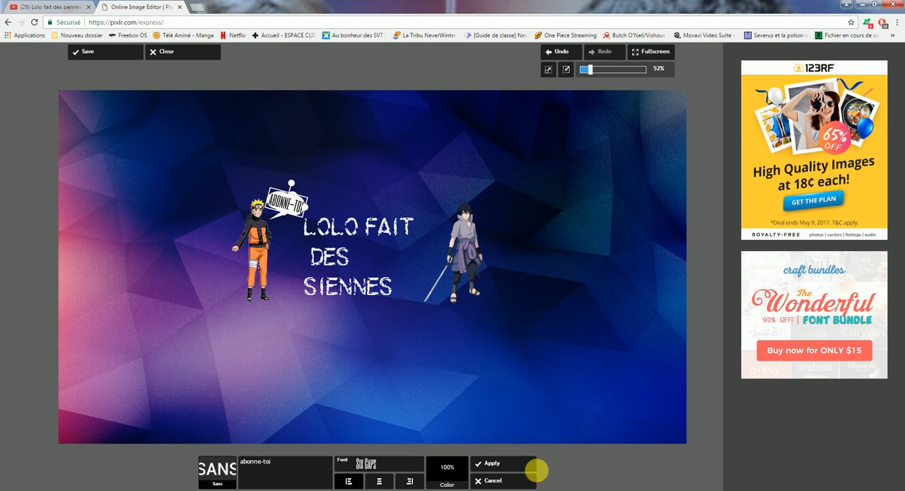
pyautogui.click(504, 463)
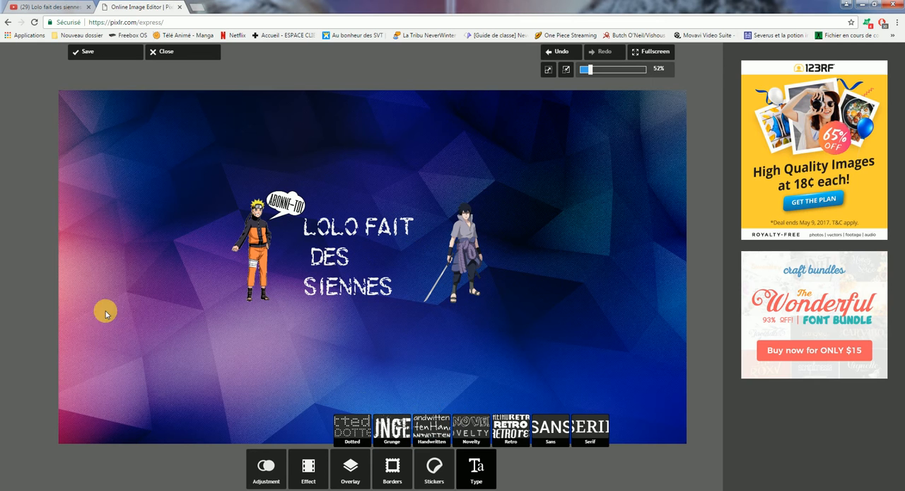
# Try the Soft effects Jessica, Jones and Rose on the banner, reducing the amount to 61.
pyautogui.click(318, 471)
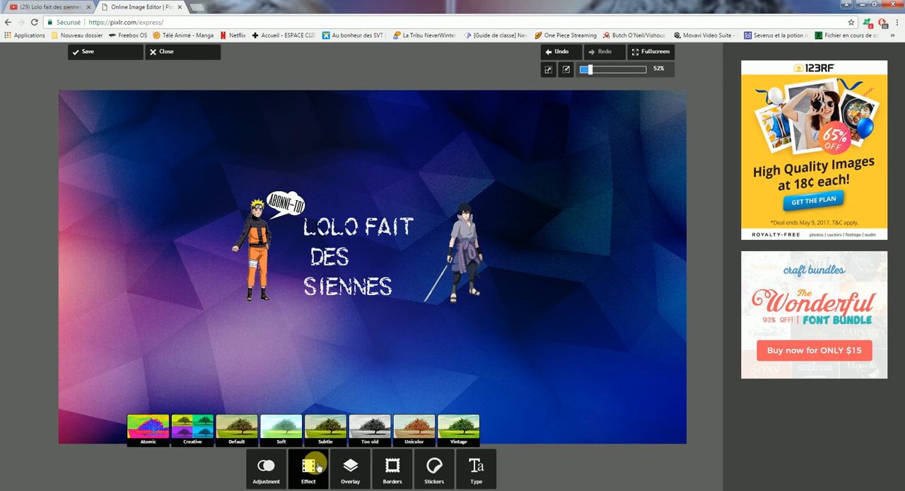
pyautogui.click(294, 429)
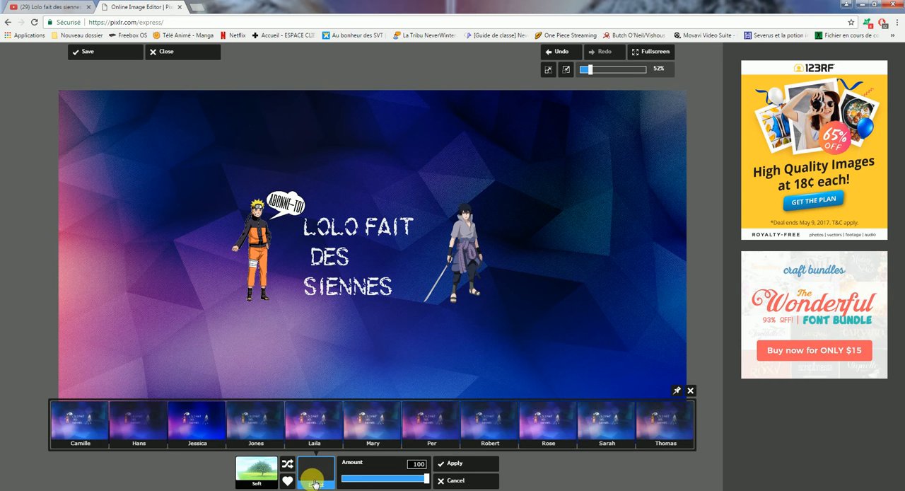
pyautogui.click(191, 424)
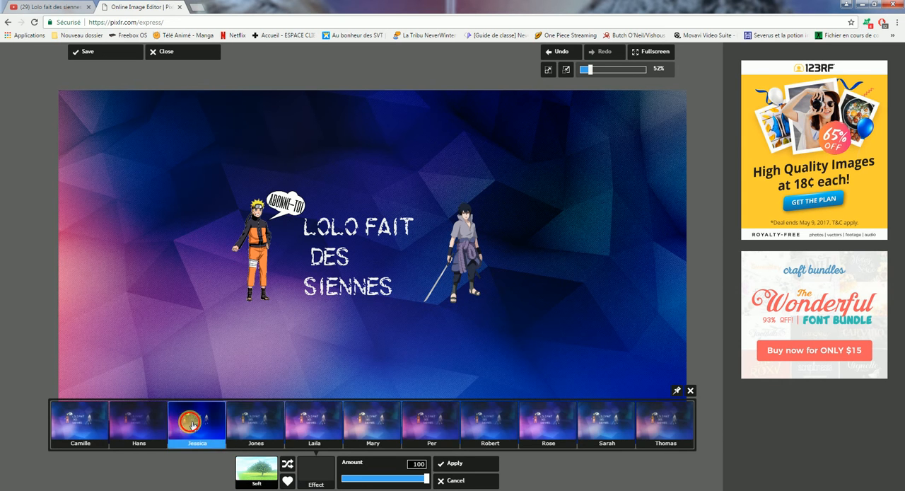
pyautogui.click(322, 468)
pyautogui.click(261, 417)
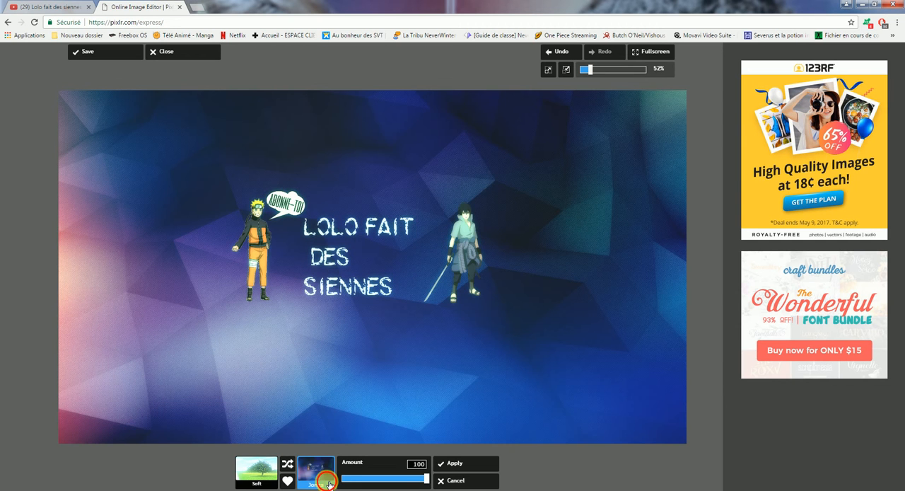
pyautogui.click(328, 483)
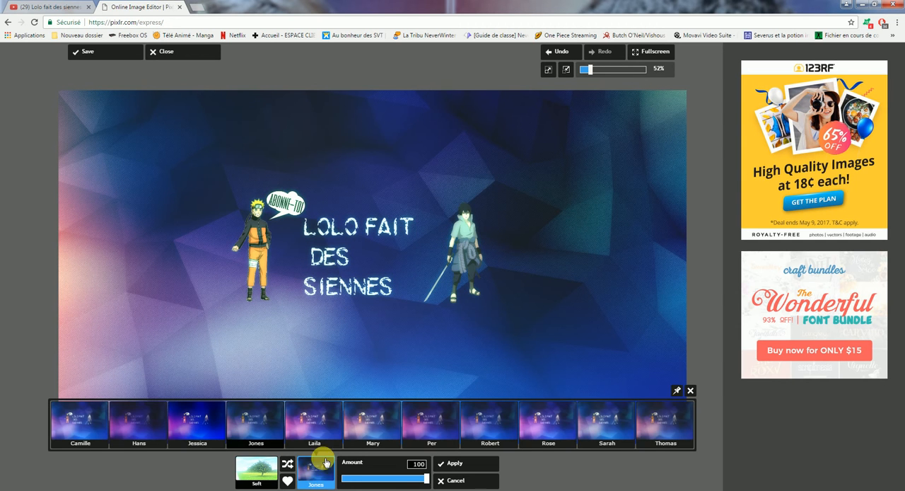
pyautogui.moveTo(418, 480); pyautogui.dragTo(400, 476)
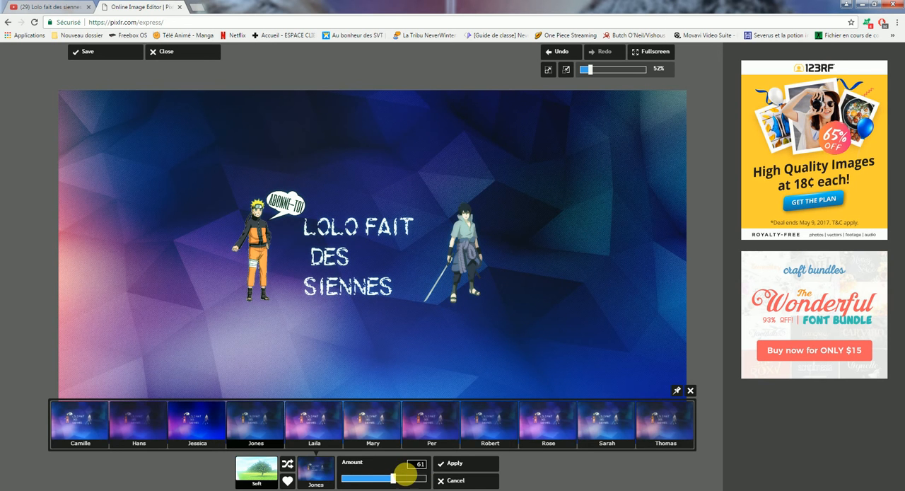
pyautogui.click(548, 432)
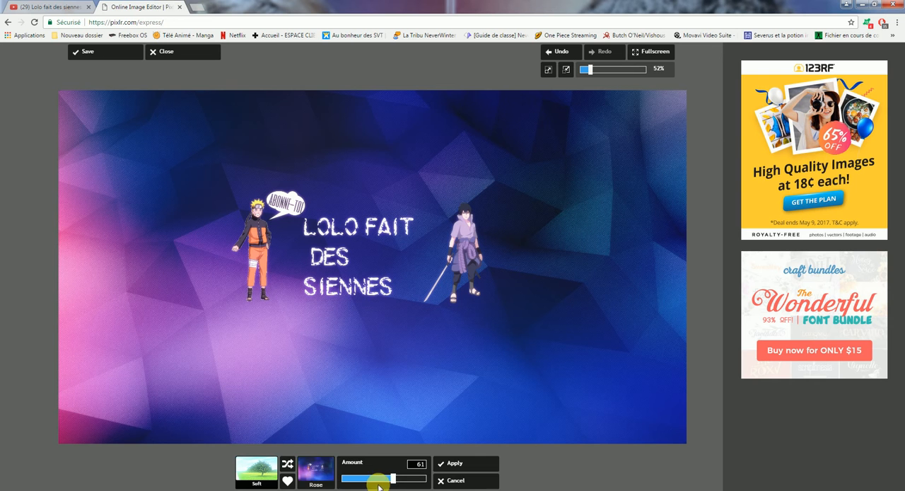
# Apply the Camille effect from the Soft group to the banner with the amount set to 56.
pyautogui.click(317, 477)
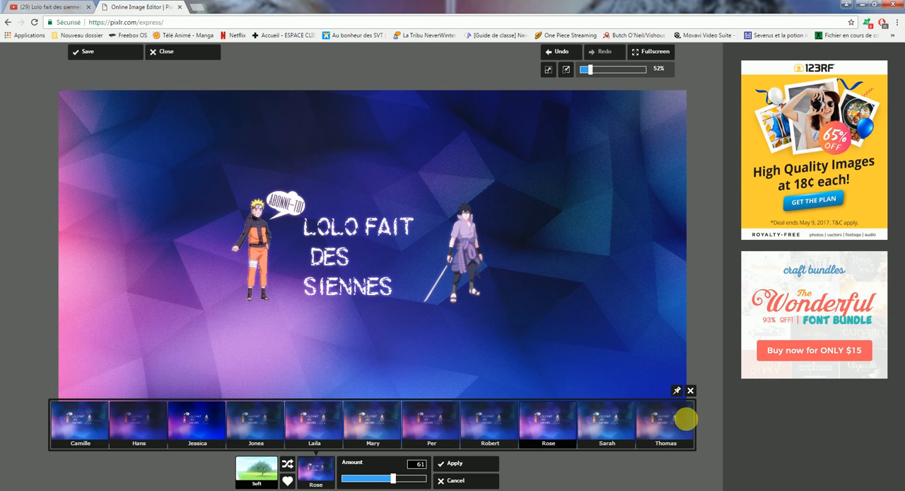
pyautogui.click(78, 431)
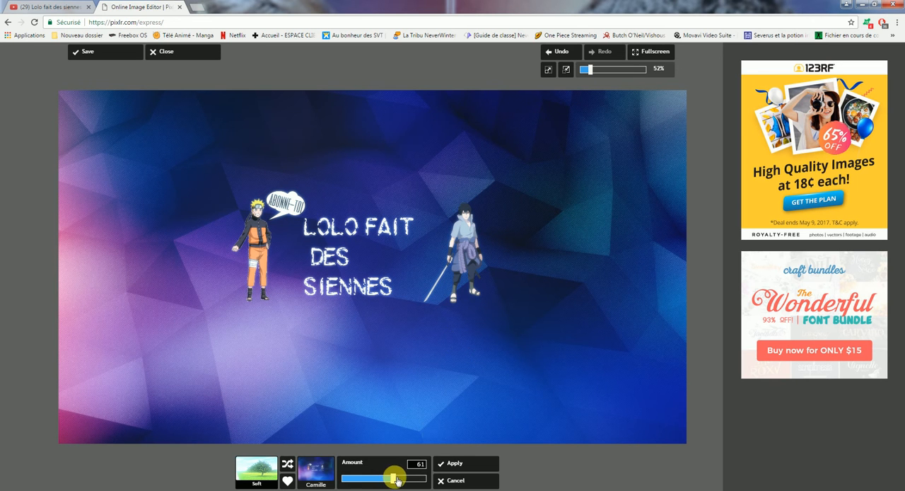
pyautogui.moveTo(396, 480)
pyautogui.mouseDown()
pyautogui.moveTo(442, 482)
pyautogui.moveTo(384, 478)
pyautogui.mouseUp()
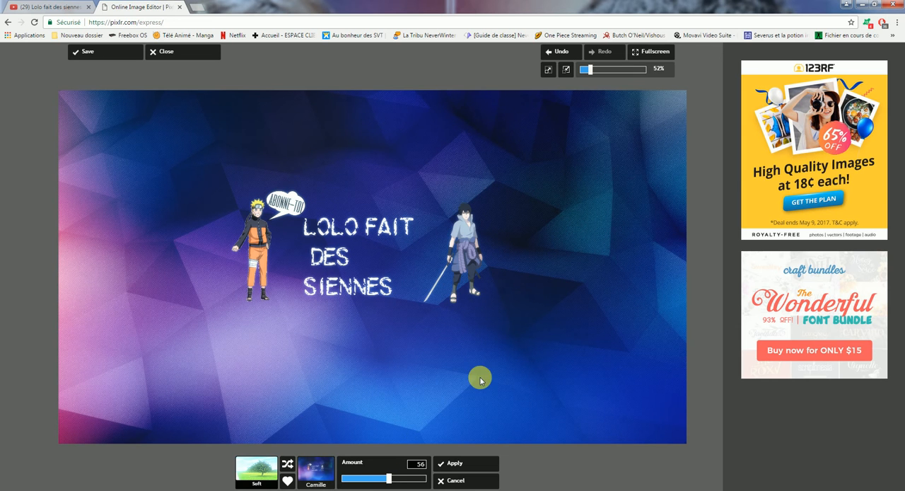
pyautogui.click(480, 463)
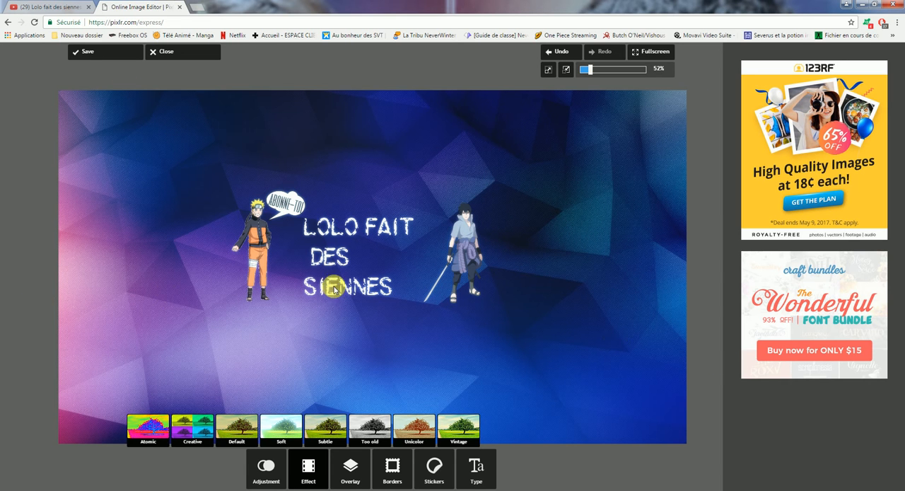
# Save the banner at quality 100 as the JPEG image "afficheo" in the Images library.
pyautogui.click(86, 51)
pyautogui.moveTo(416, 253); pyautogui.dragTo(430, 252)
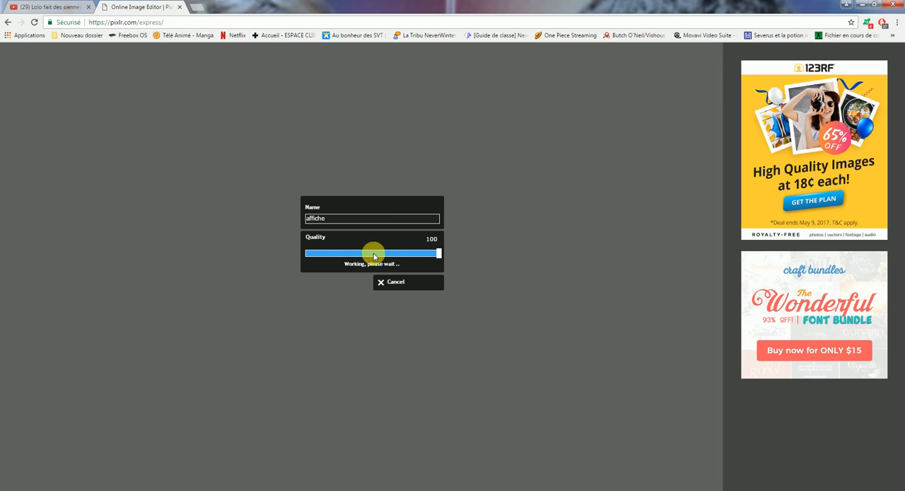
pyautogui.click(338, 282)
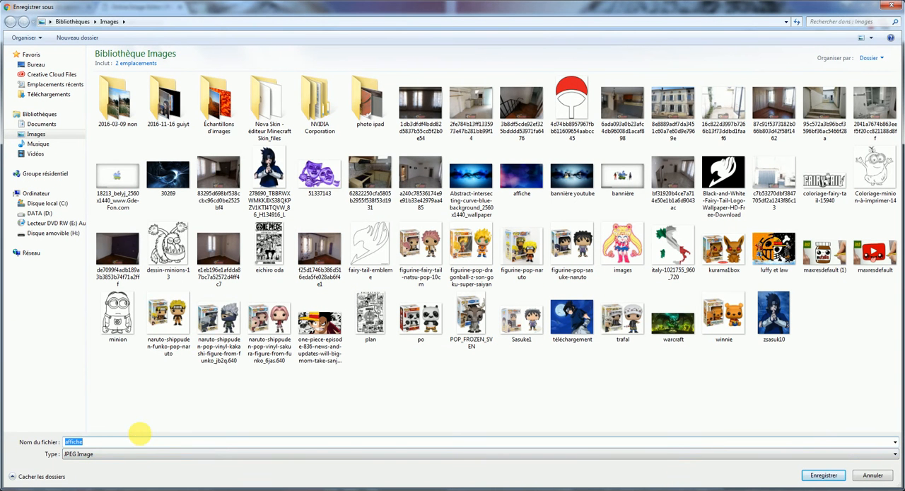
pyautogui.press('Return')
pyautogui.press('Return')
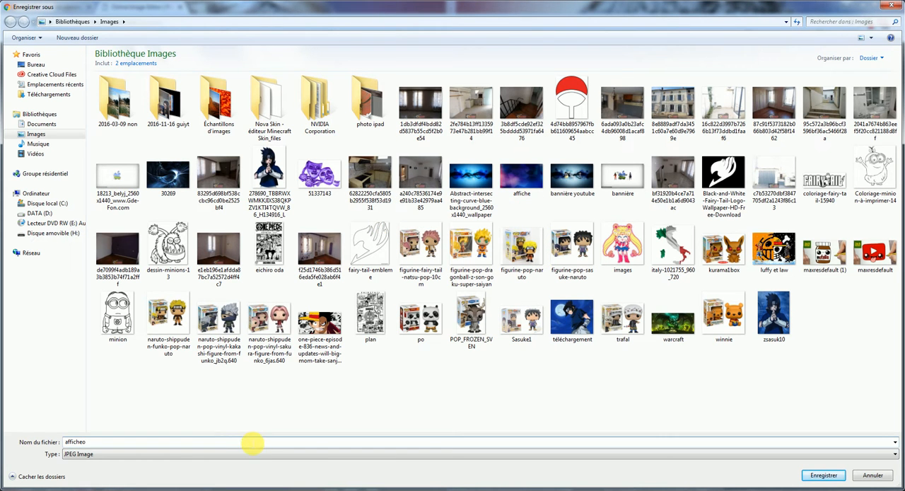
pyautogui.write('o')
pyautogui.press('Return')
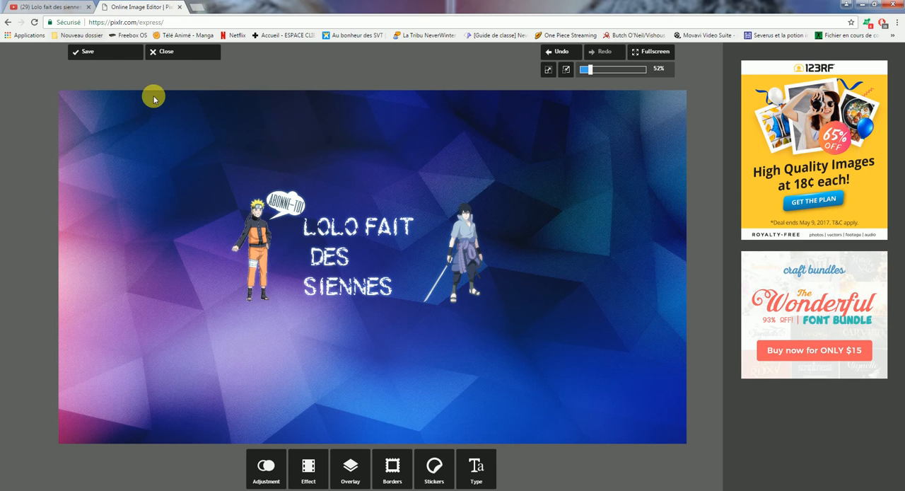
# Switch to the YouTube channel page and import afficheo.jpg from the Images library as the channel art.
pyautogui.click(79, 6)
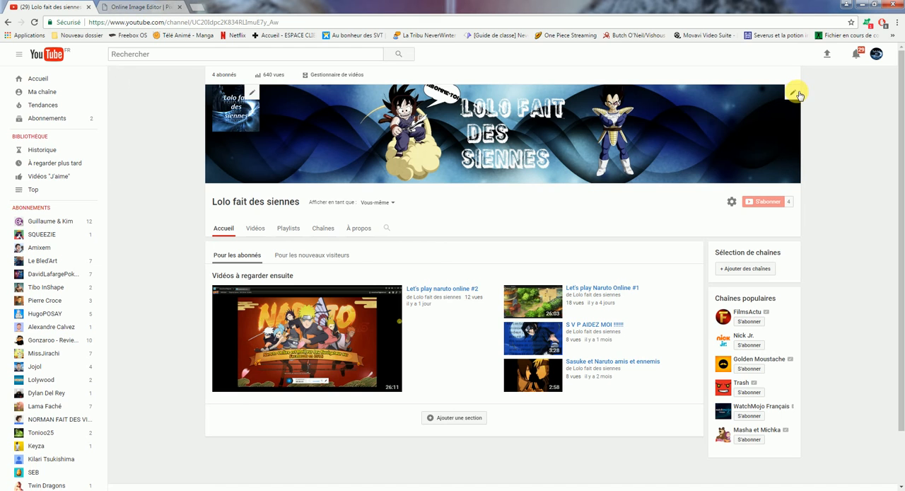
pyautogui.click(793, 92)
pyautogui.click(751, 122)
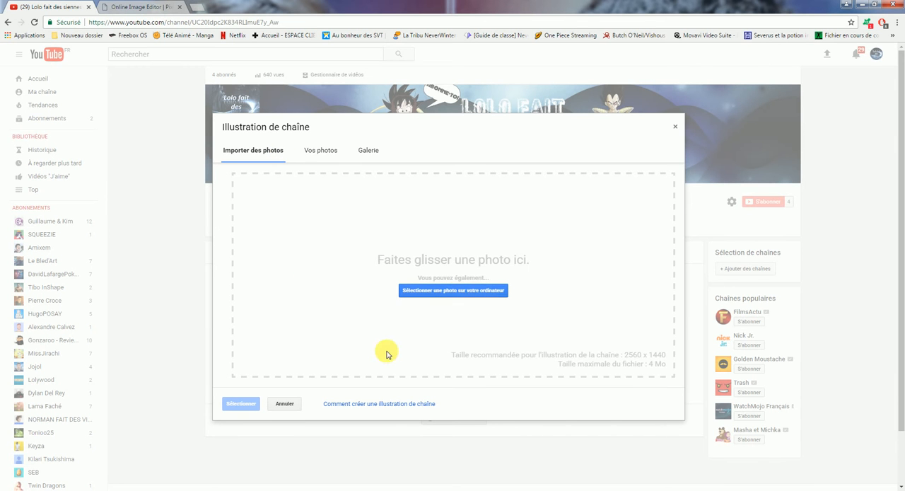
pyautogui.click(474, 289)
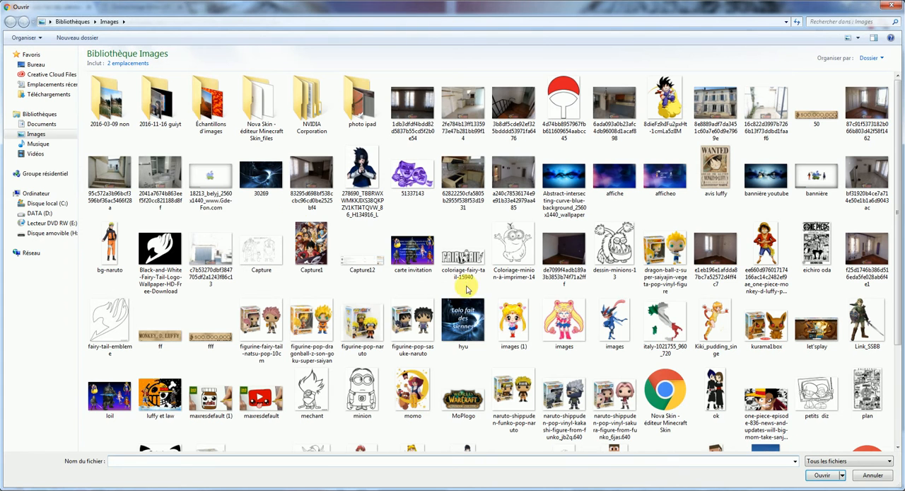
pyautogui.write('aff')
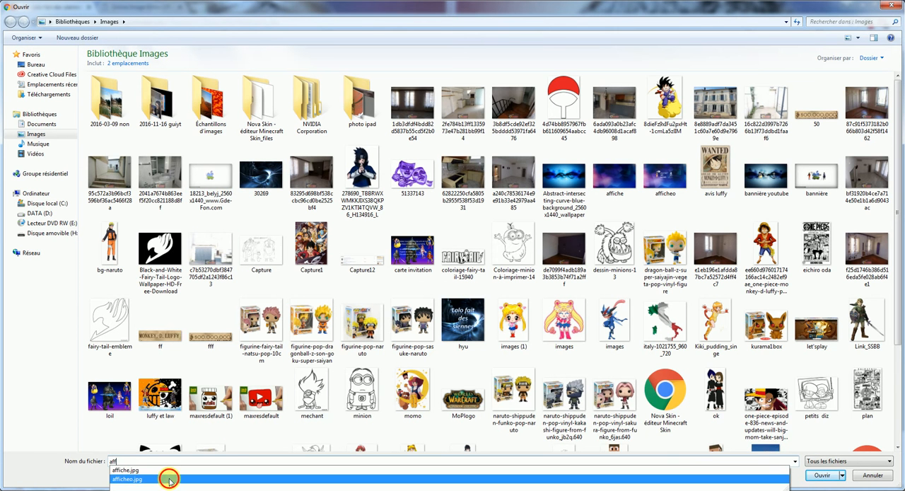
pyautogui.click(169, 480)
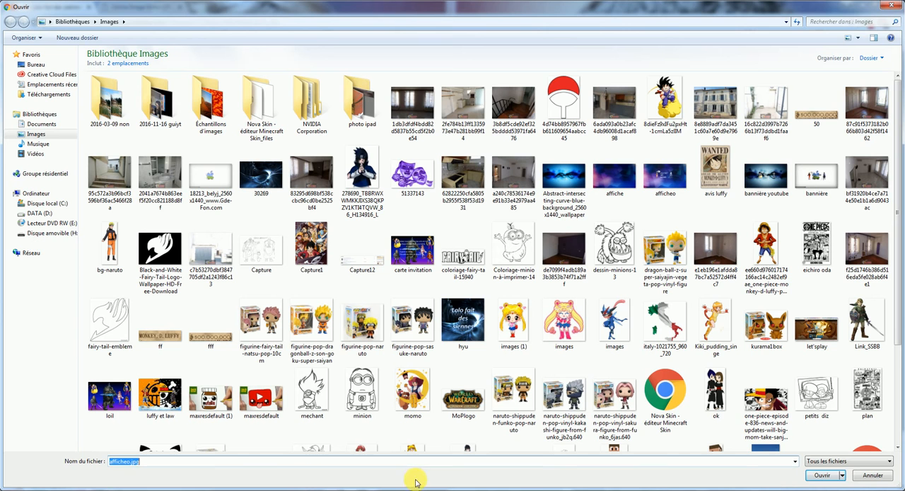
pyautogui.click(818, 478)
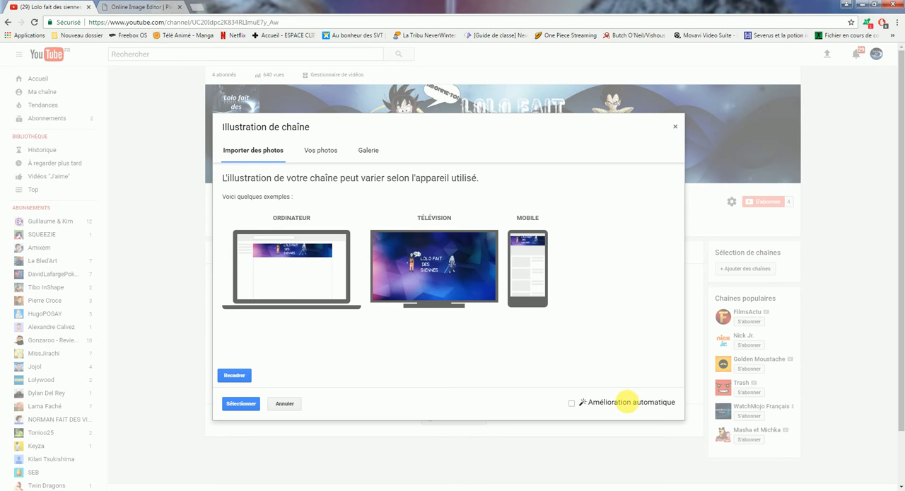
# Try cropping the imported banner slightly tighter around the characters and title, and close the channel art dialog without applying it.
pyautogui.click(234, 375)
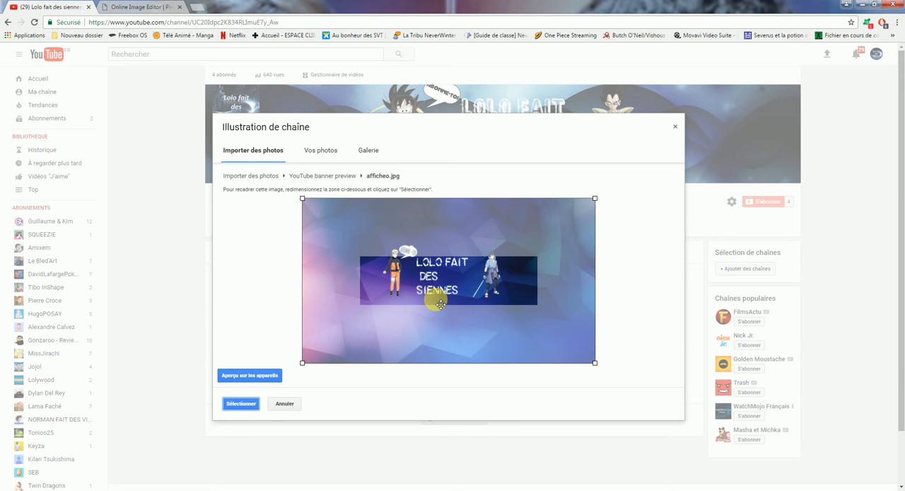
pyautogui.moveTo(598, 201); pyautogui.dragTo(515, 236)
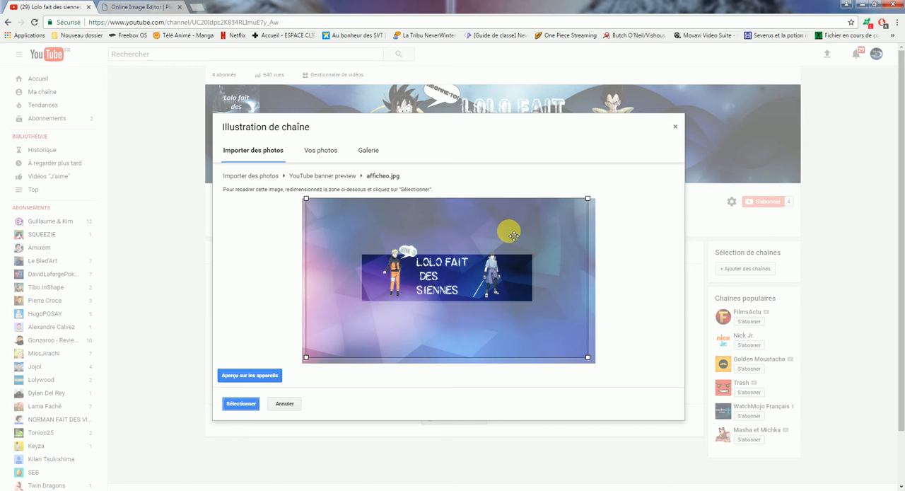
pyautogui.click(158, 5)
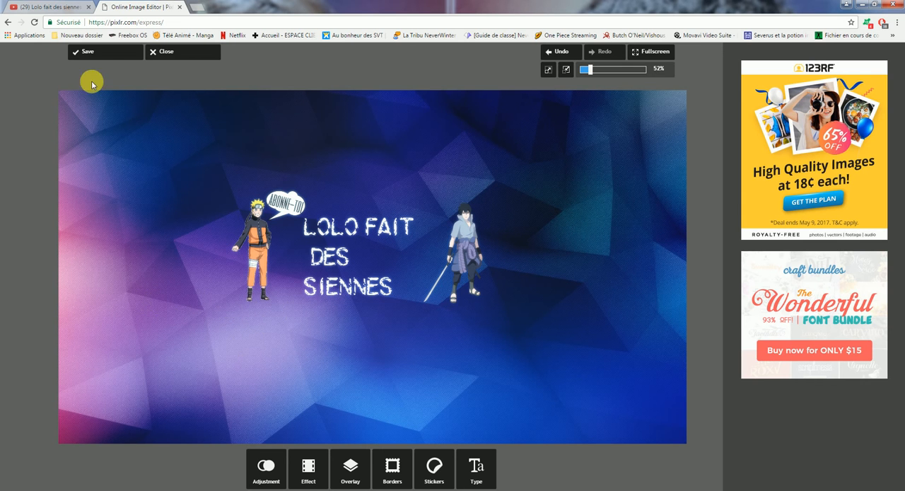
pyautogui.click(41, 5)
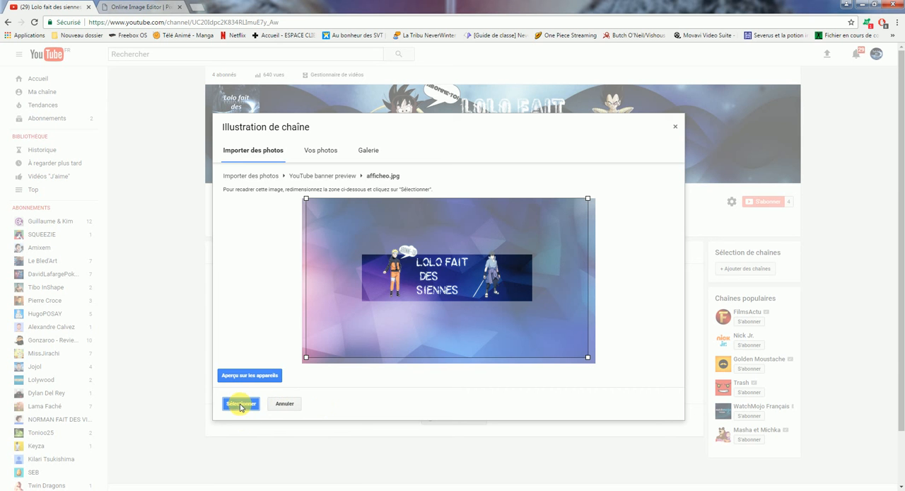
pyautogui.click(677, 127)
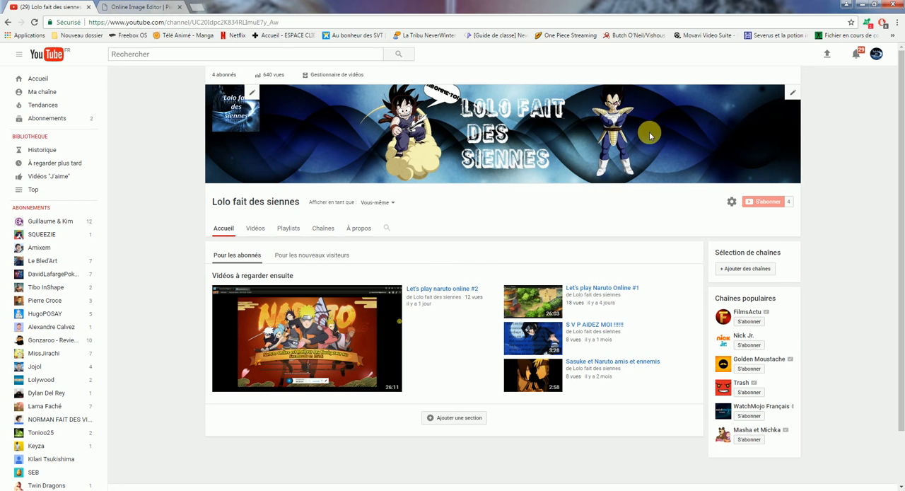